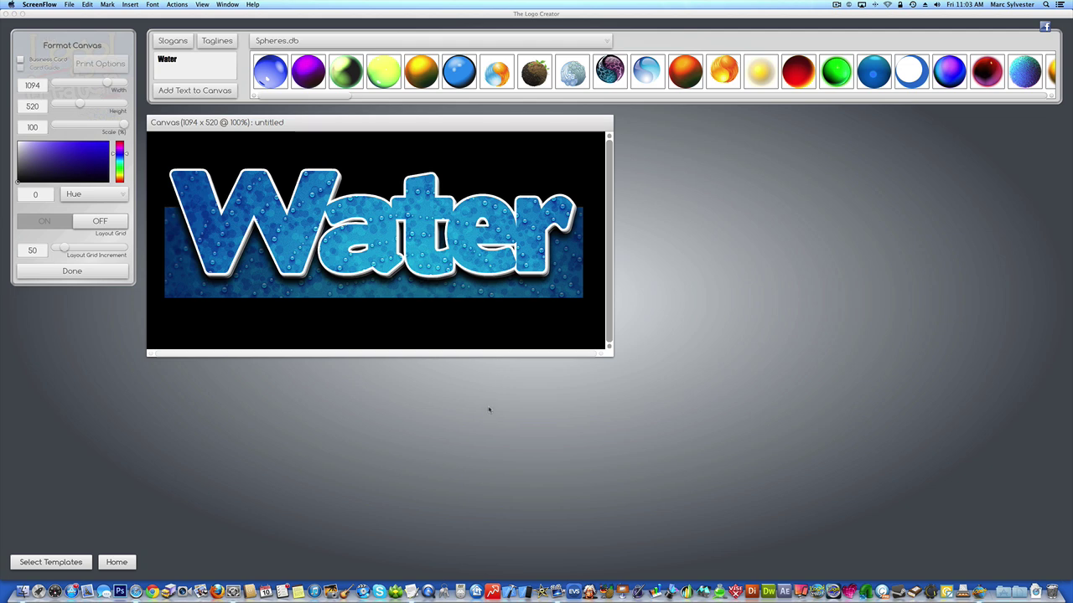
# - Nudge the Water logo a few pixels right and down, then deselect it
pyautogui.click(395, 228)
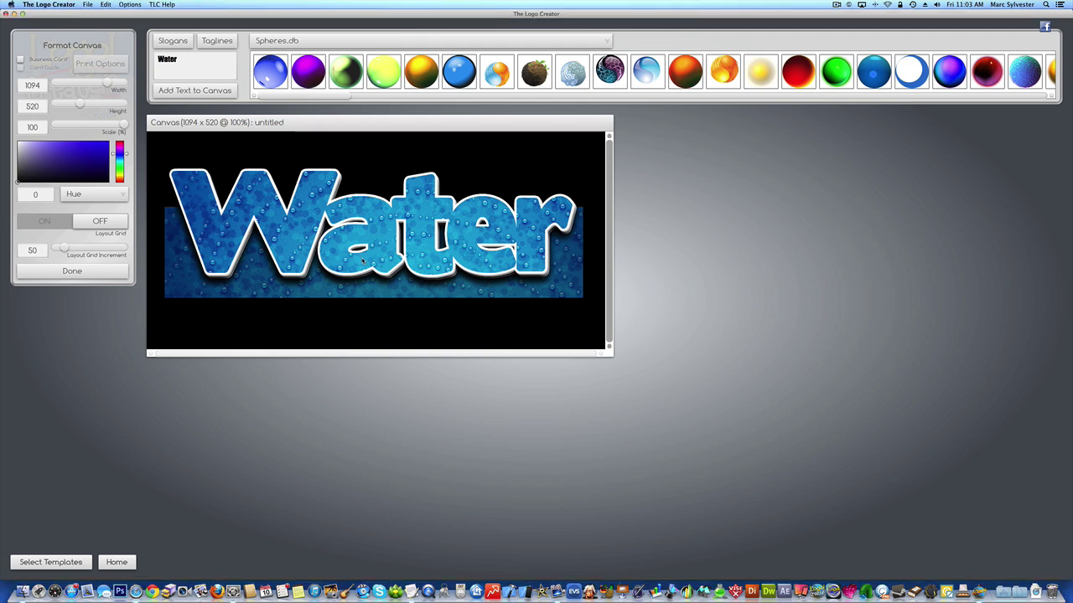
pyautogui.moveTo(396, 228); pyautogui.dragTo(402, 233)
pyautogui.click(370, 310)
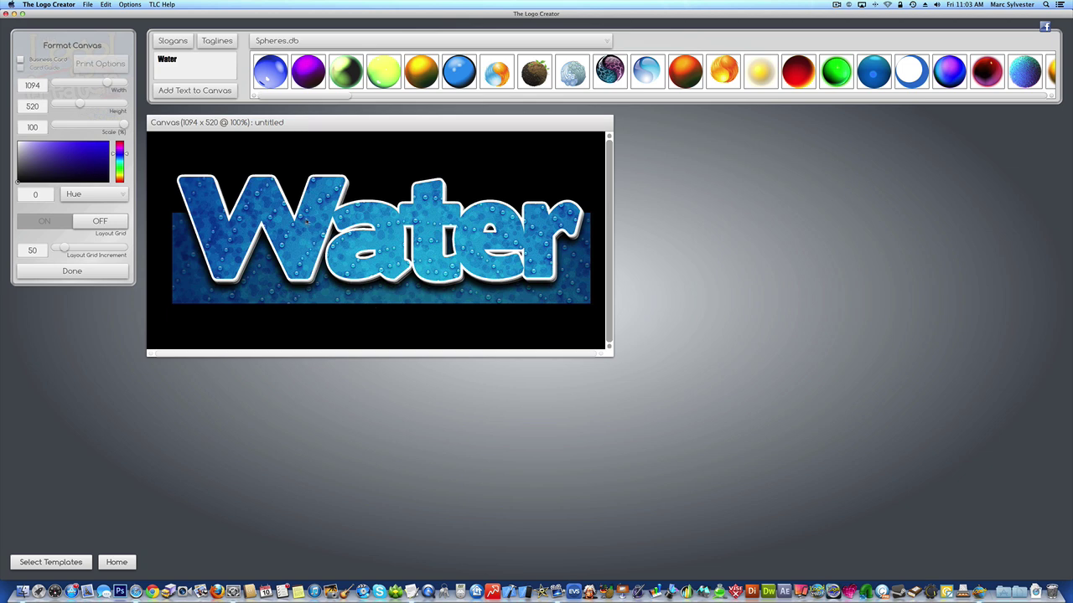
# - Start a new blank template without saving the Water logo, and resize the canvas to 1212 x 541
pyautogui.click(85, 5)
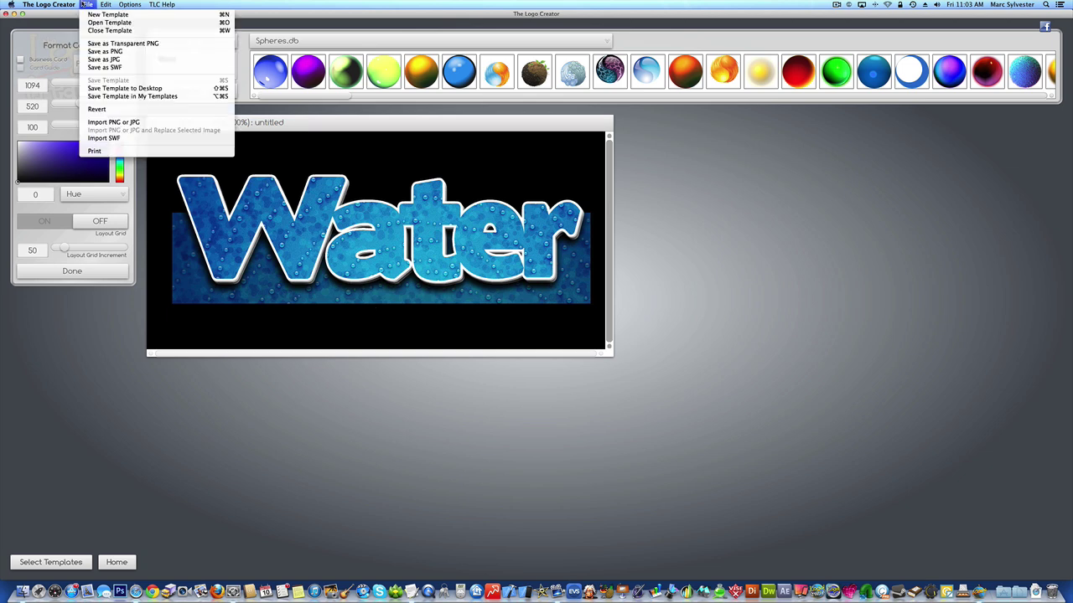
pyautogui.click(87, 13)
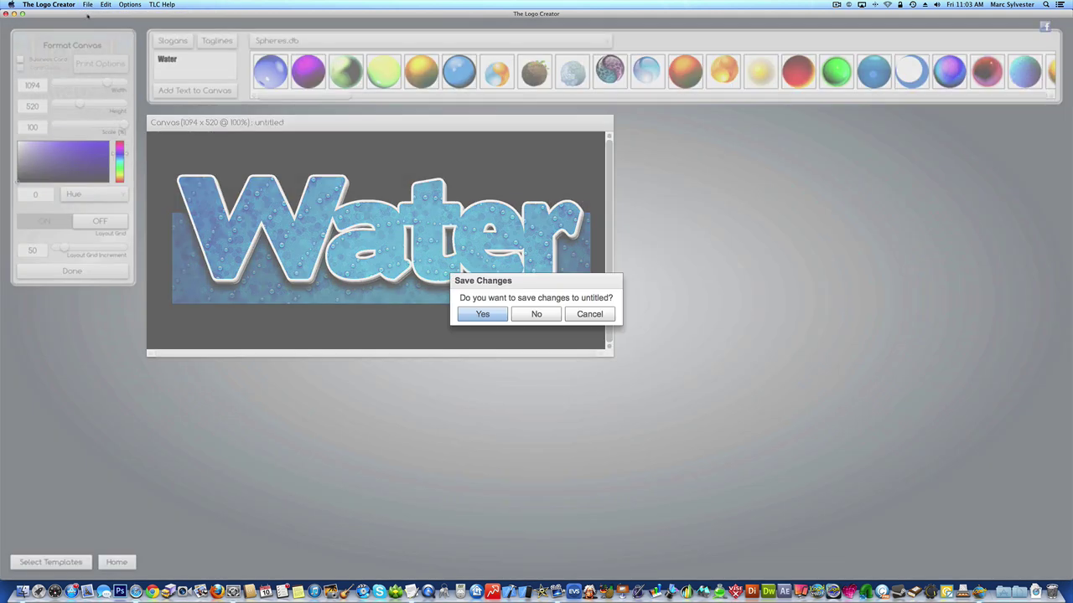
pyautogui.click(530, 313)
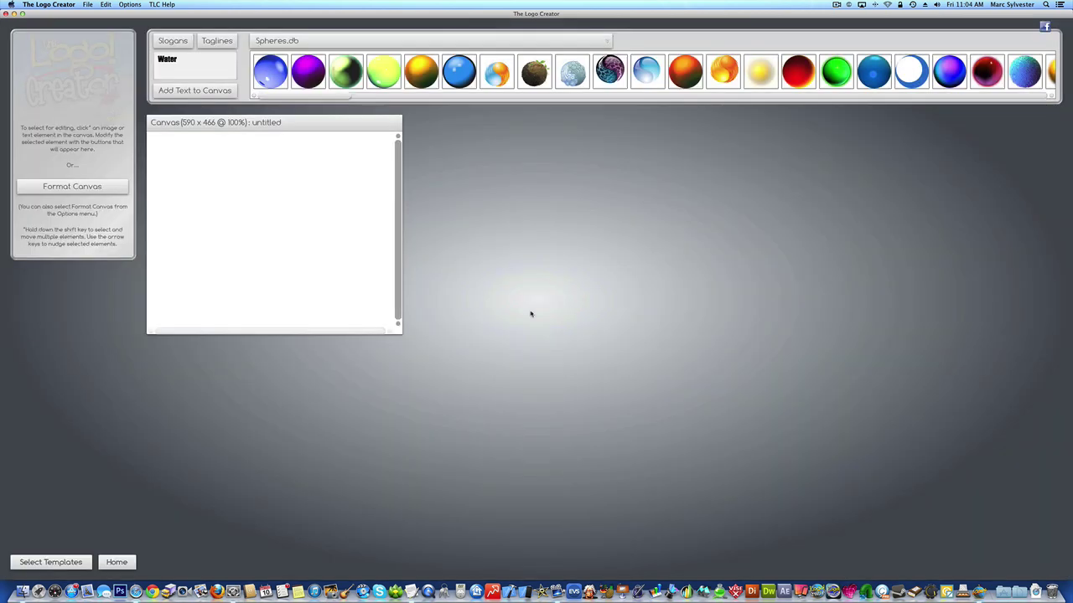
pyautogui.moveTo(404, 332); pyautogui.dragTo(661, 364)
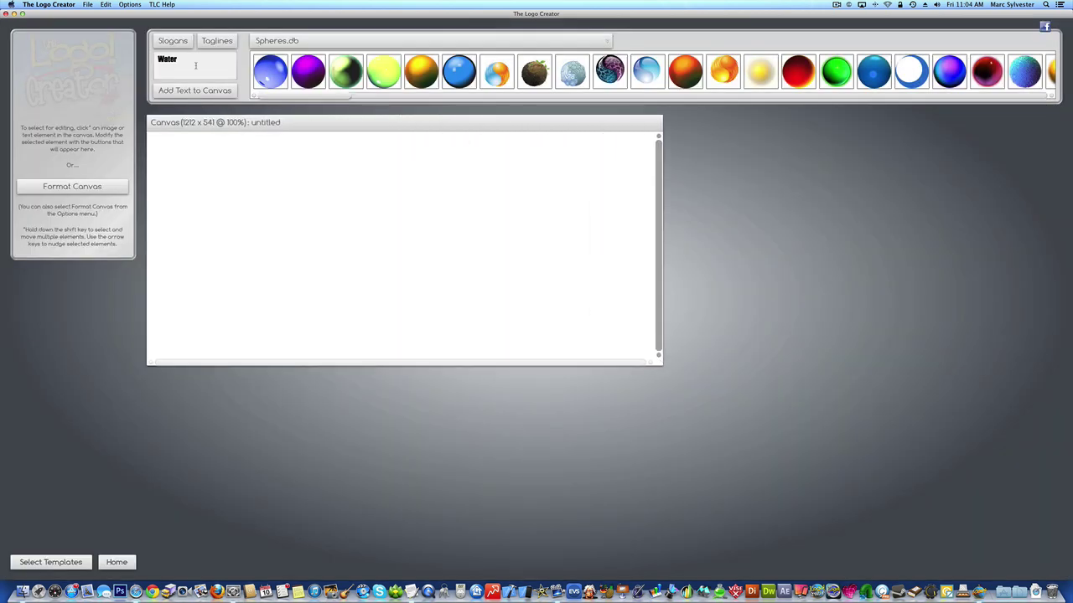
# - Add the word 'Water' to the blank canvas as an Impact text element
pyautogui.doubleClick(170, 63)
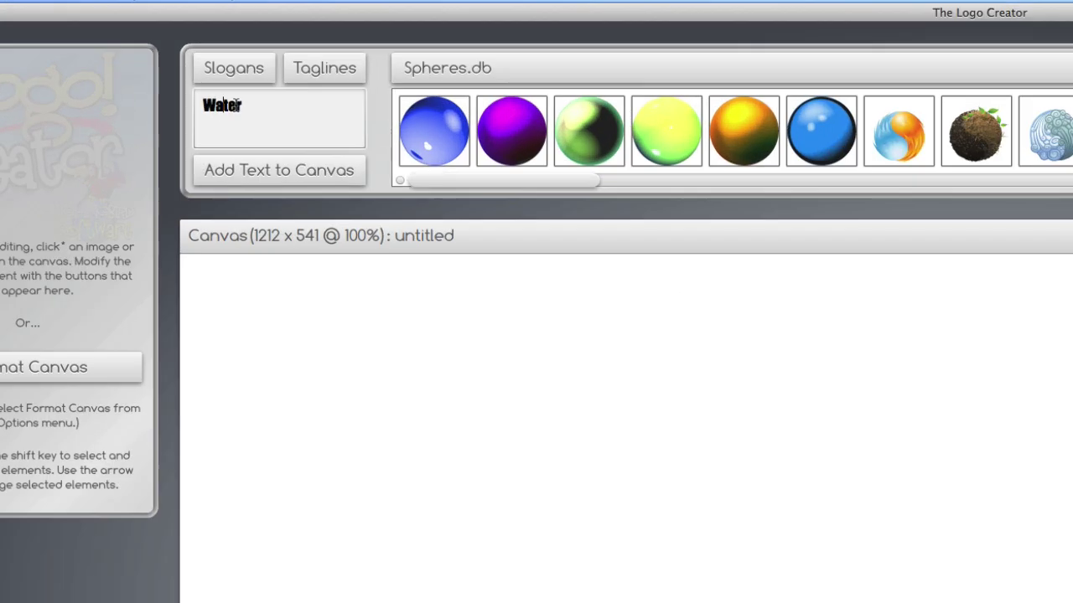
pyautogui.click(268, 172)
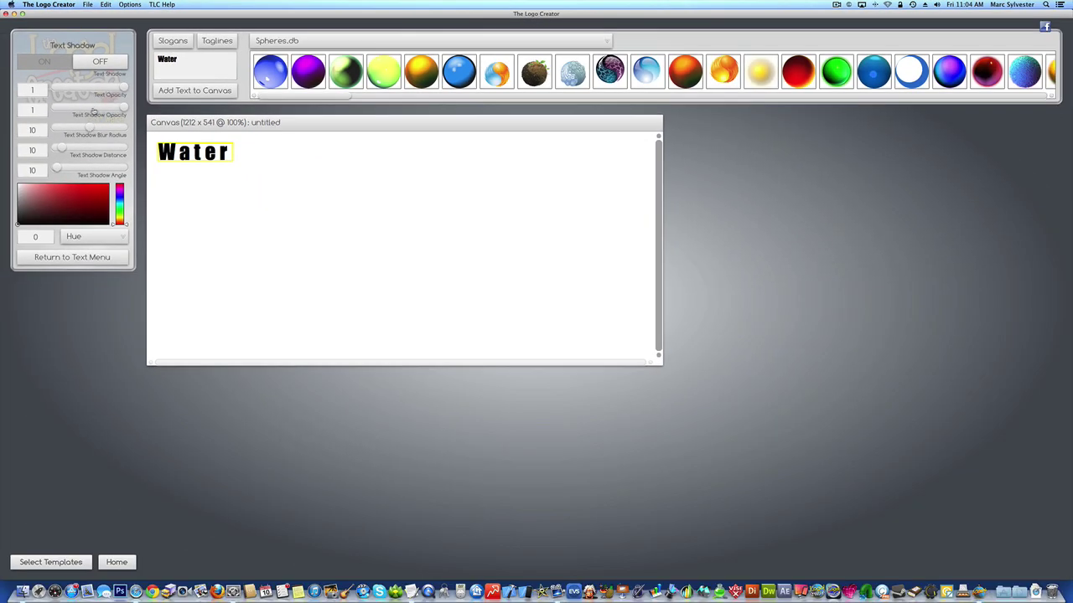
pyautogui.click(30, 473)
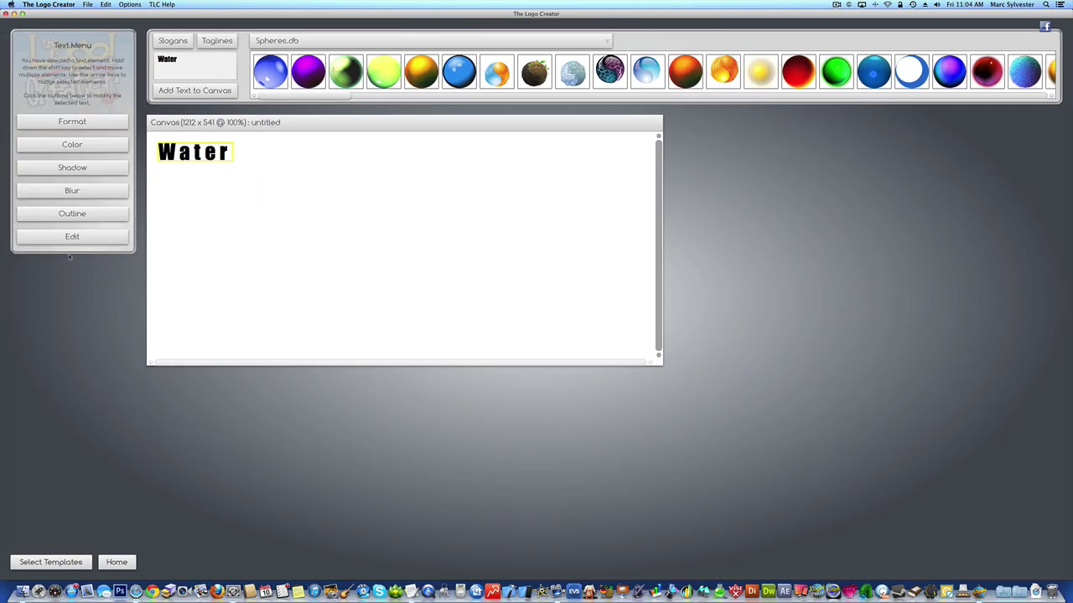
pyautogui.click(63, 126)
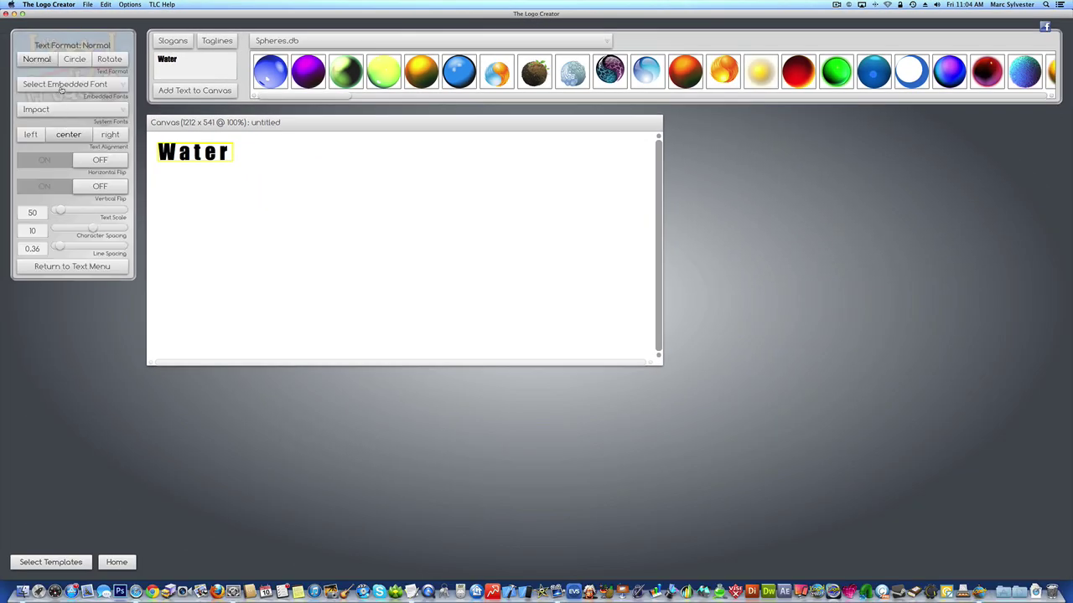
# - Enlarge the Water text to scale 396 with -17.5 character spacing
pyautogui.click(67, 269)
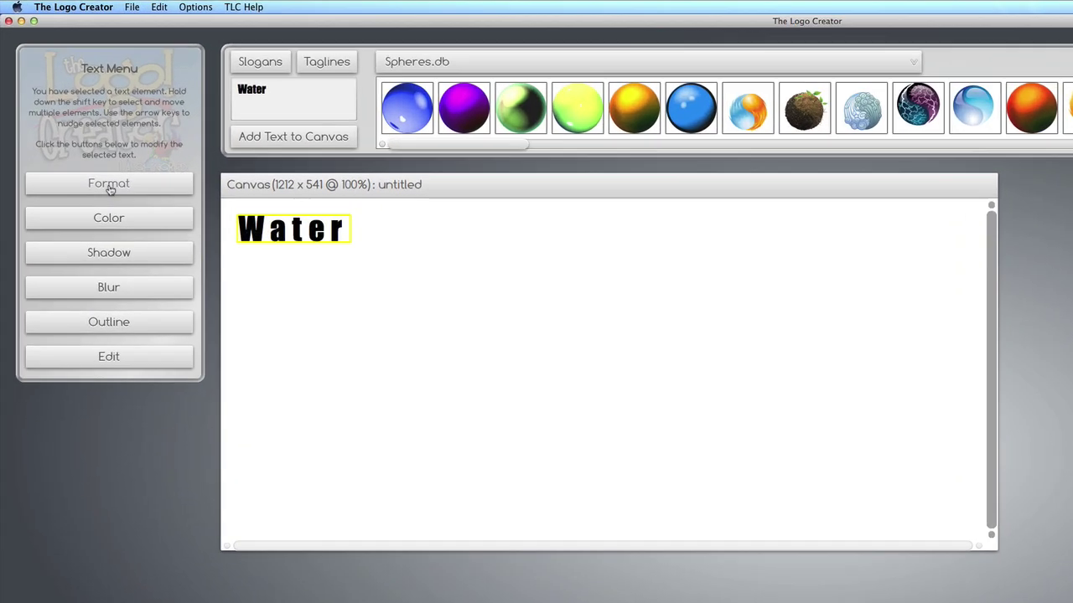
pyautogui.click(71, 121)
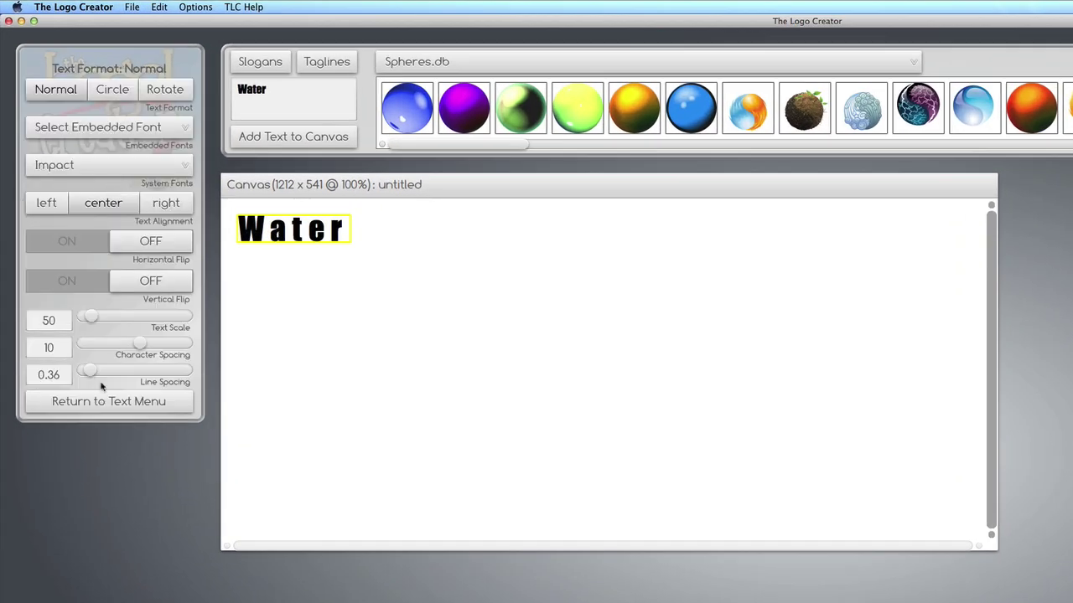
pyautogui.moveTo(91, 317); pyautogui.dragTo(125, 346)
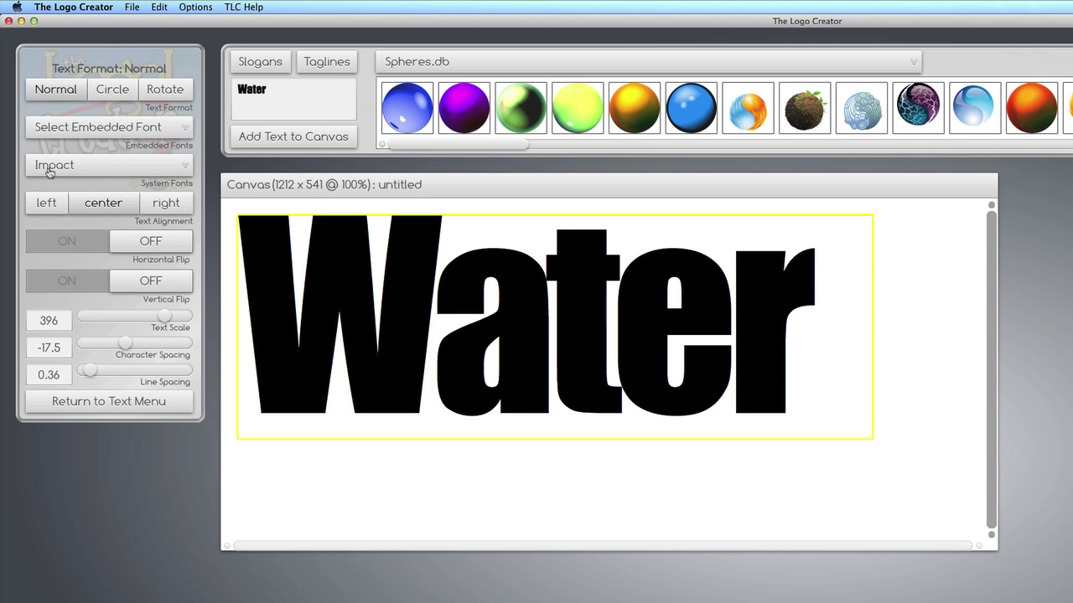
# - Browse the system and embedded fonts while keeping Impact, then move the text toward the canvas centre
pyautogui.click(102, 172)
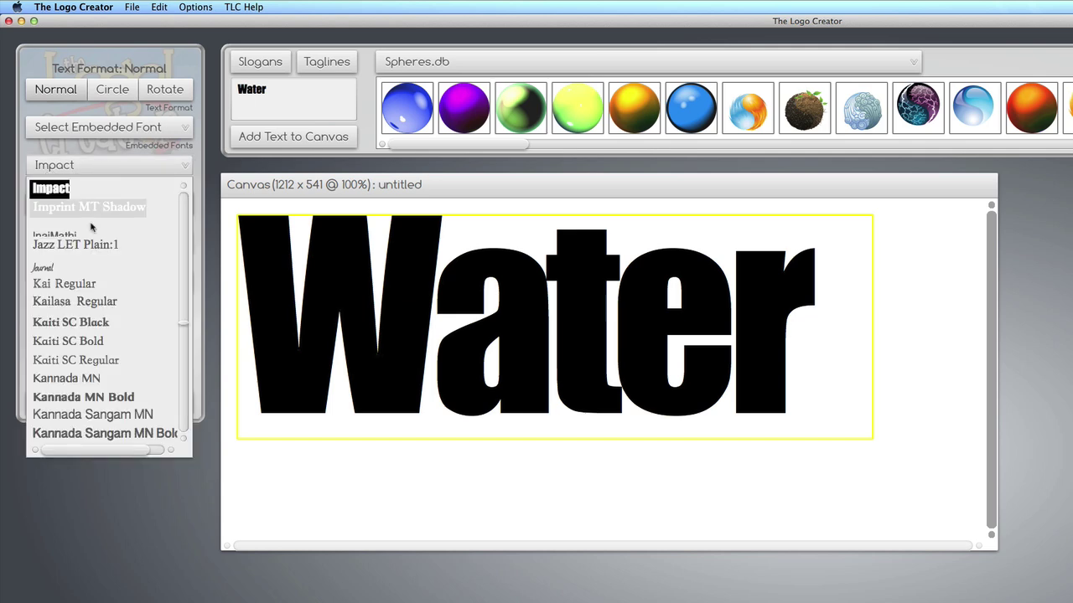
pyautogui.click(105, 148)
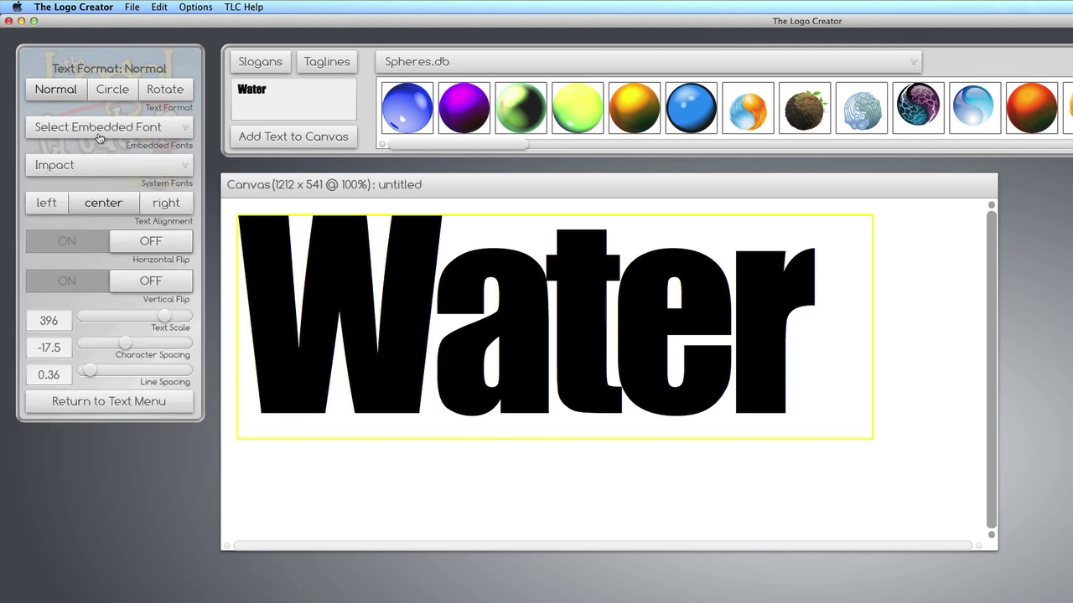
pyautogui.click(96, 126)
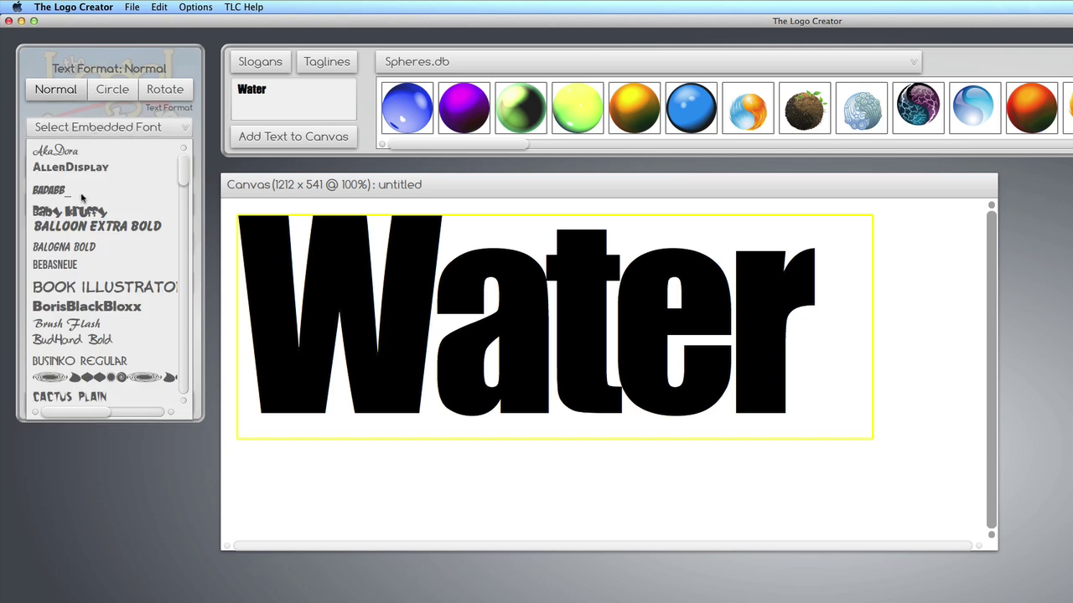
pyautogui.scroll(-5, 182, 178)
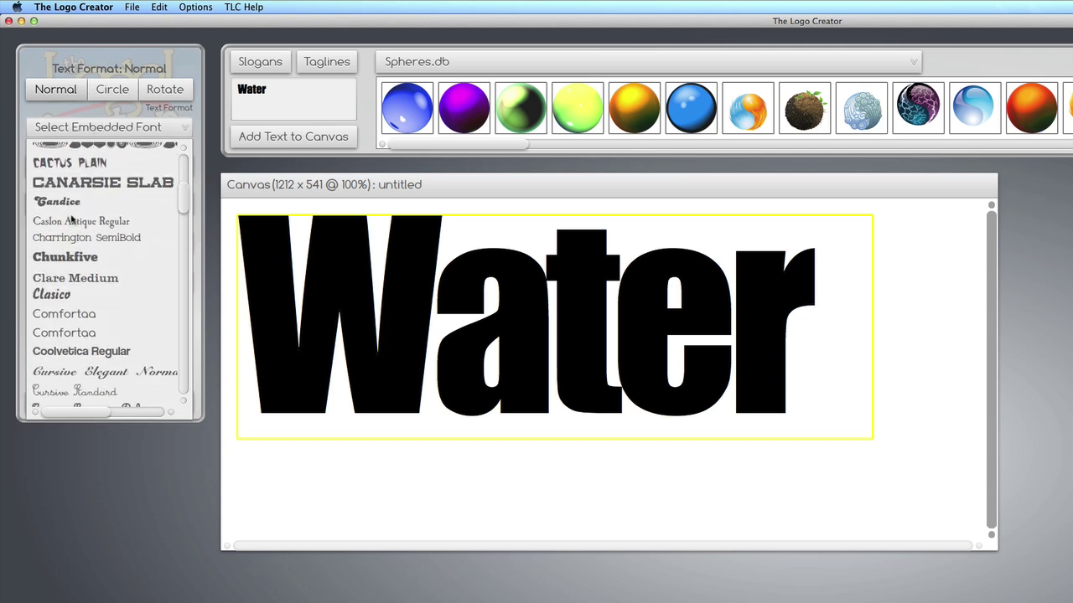
pyautogui.click(78, 117)
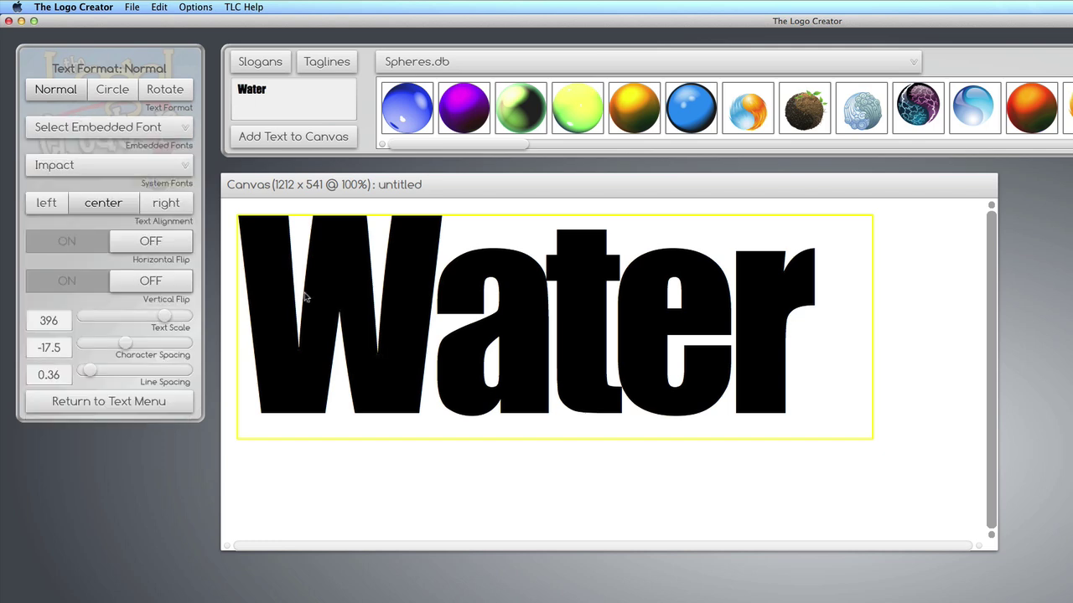
pyautogui.moveTo(282, 352); pyautogui.dragTo(347, 395)
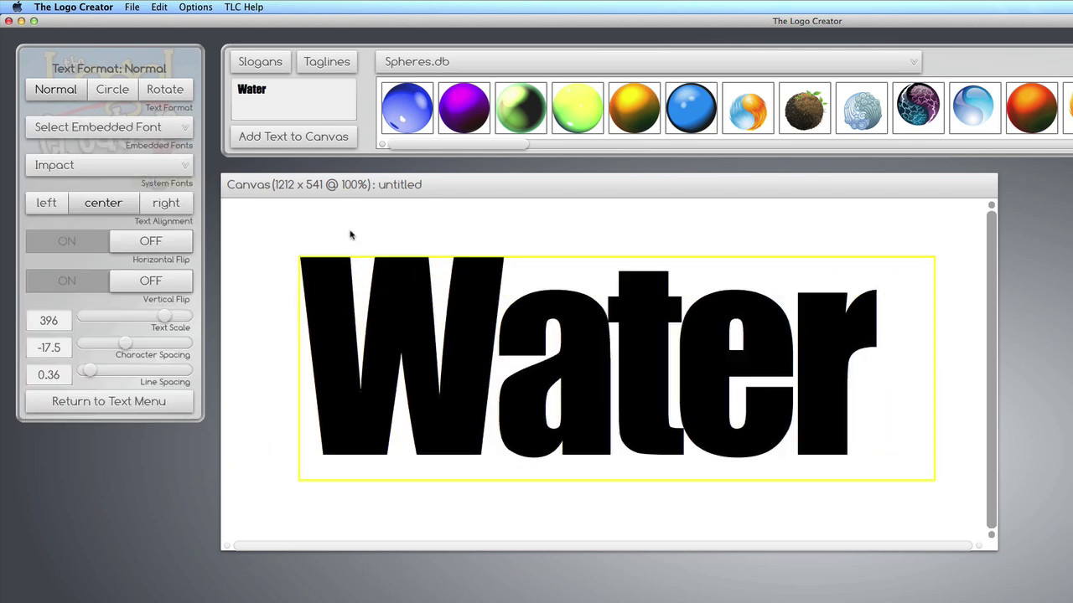
pyautogui.click(351, 235)
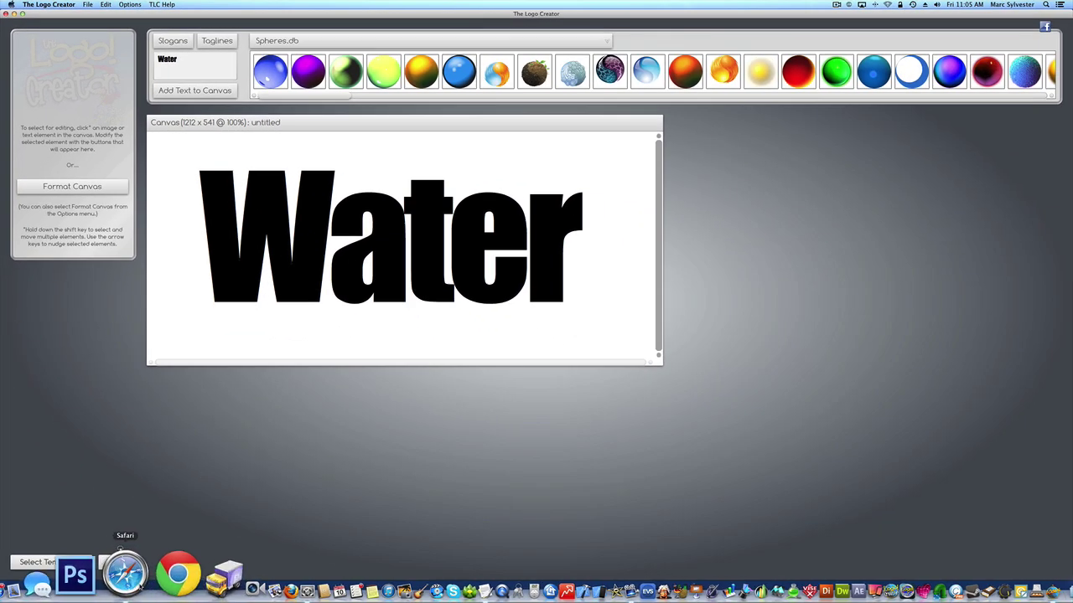
# - Bring Safari's 123RF 'wood' stock image results to the front and shift the browser window slightly up-left
pyautogui.click(132, 573)
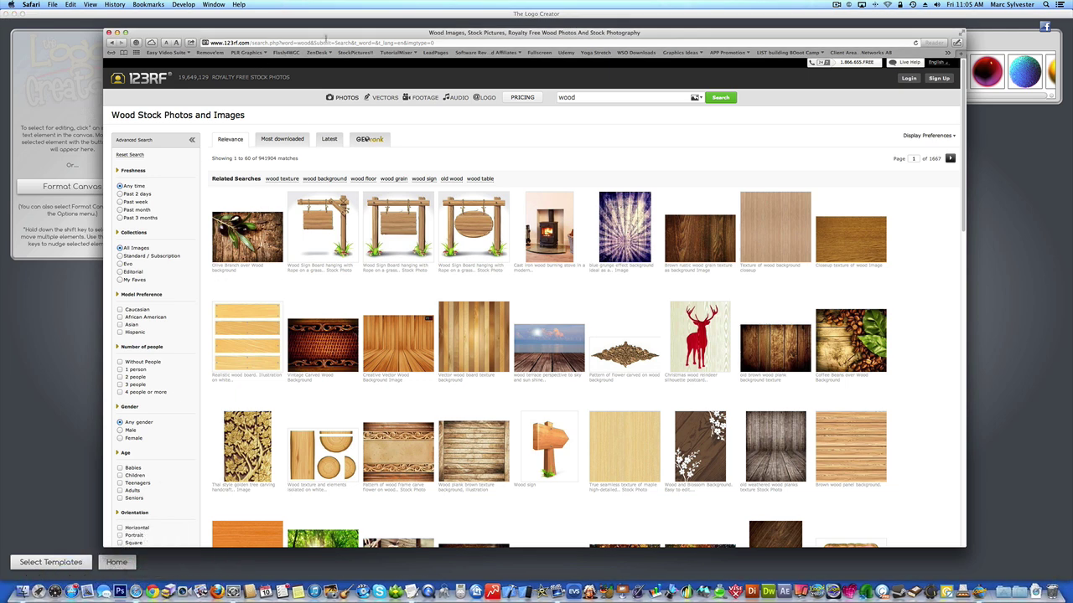
pyautogui.moveTo(326, 37); pyautogui.dragTo(312, 30)
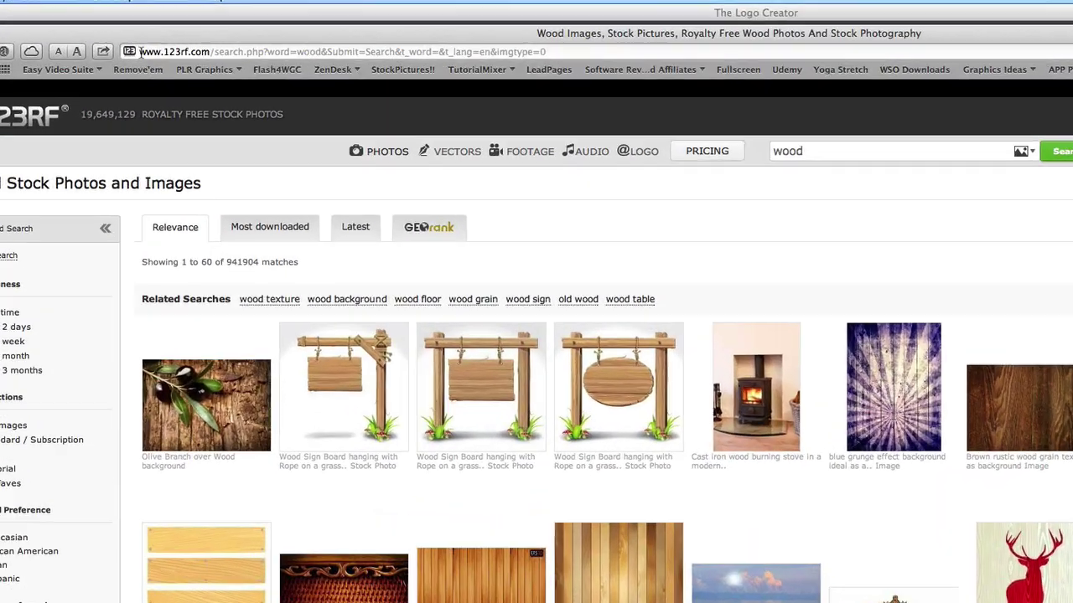
pyautogui.moveTo(198, 35); pyautogui.dragTo(235, 35)
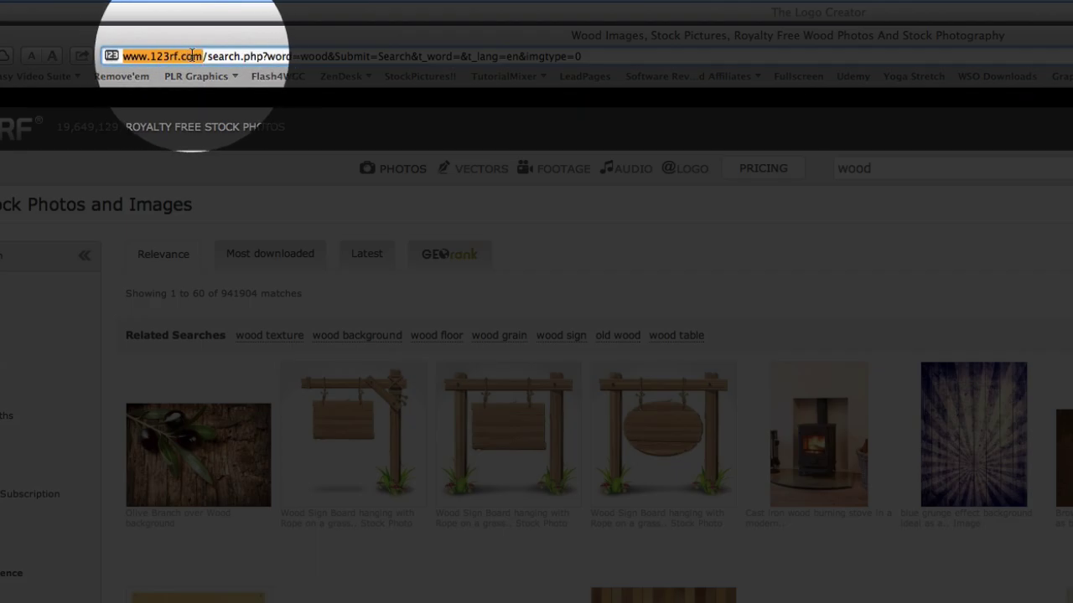
pyautogui.moveTo(168, 56); pyautogui.dragTo(179, 56)
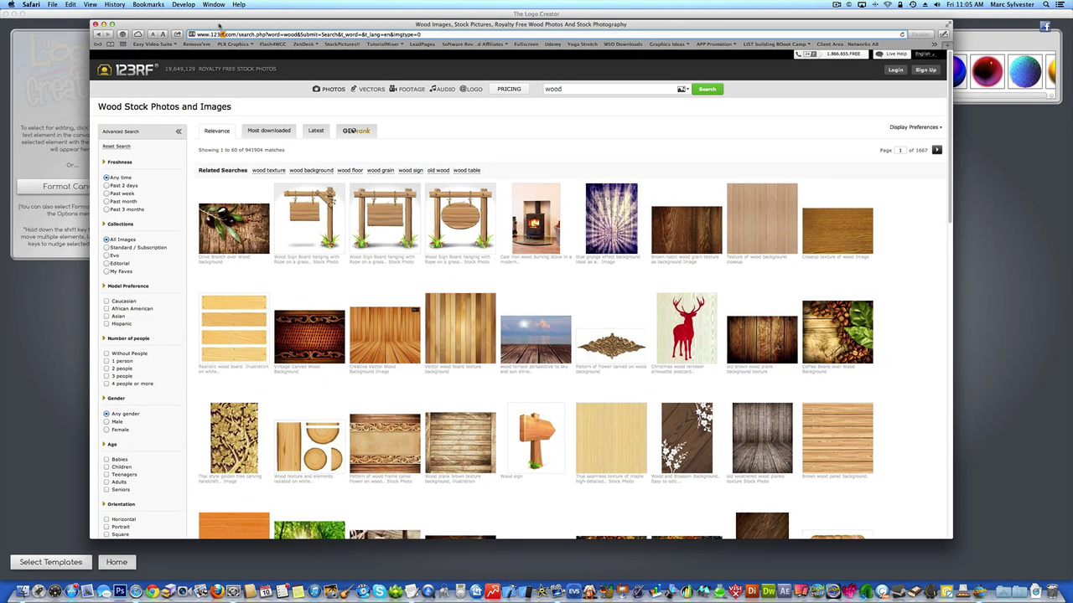
pyautogui.moveTo(460, 330)
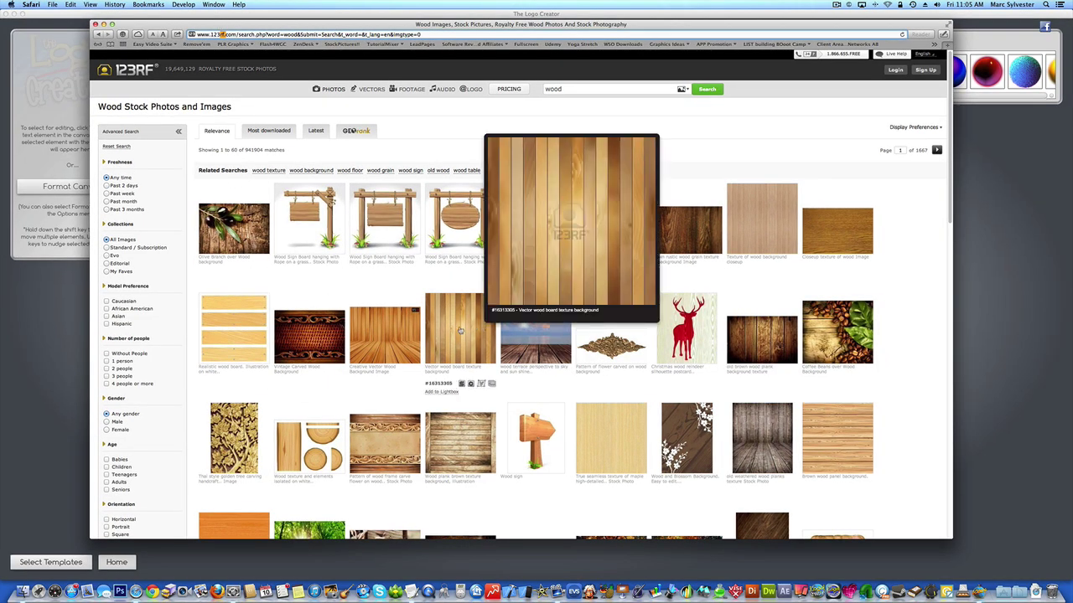
pyautogui.moveTo(747, 237)
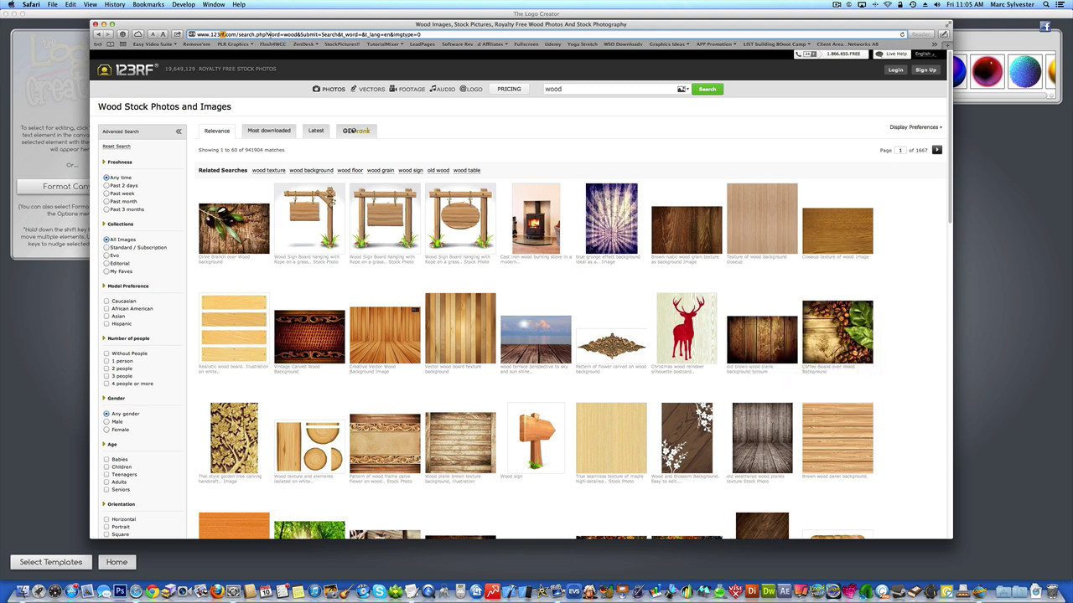
# - Replace the 123RF address with google.com and load it
pyautogui.click(270, 35)
pyautogui.write('google.com')
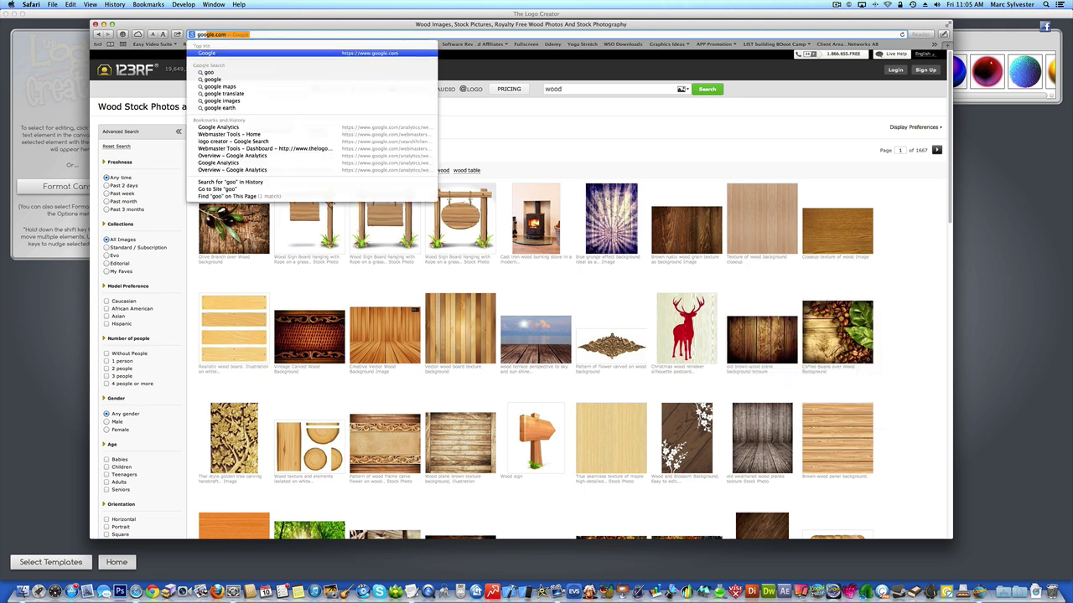
pyautogui.press('Return')
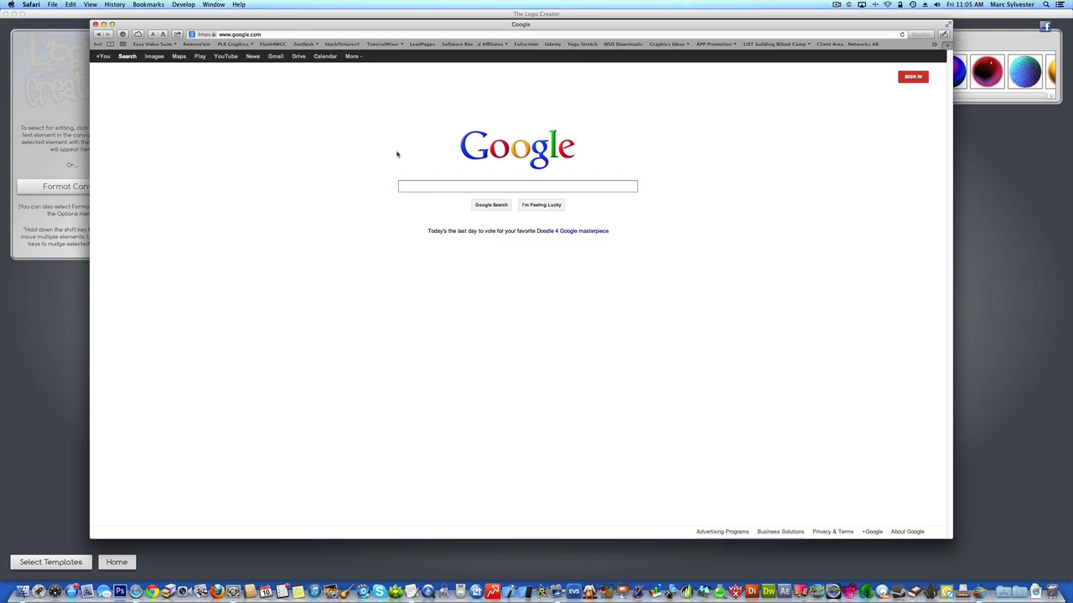
# - Search Google Images for 'wood' and preview a plain brown wood texture
pyautogui.write('wood')
pyautogui.press('Return')
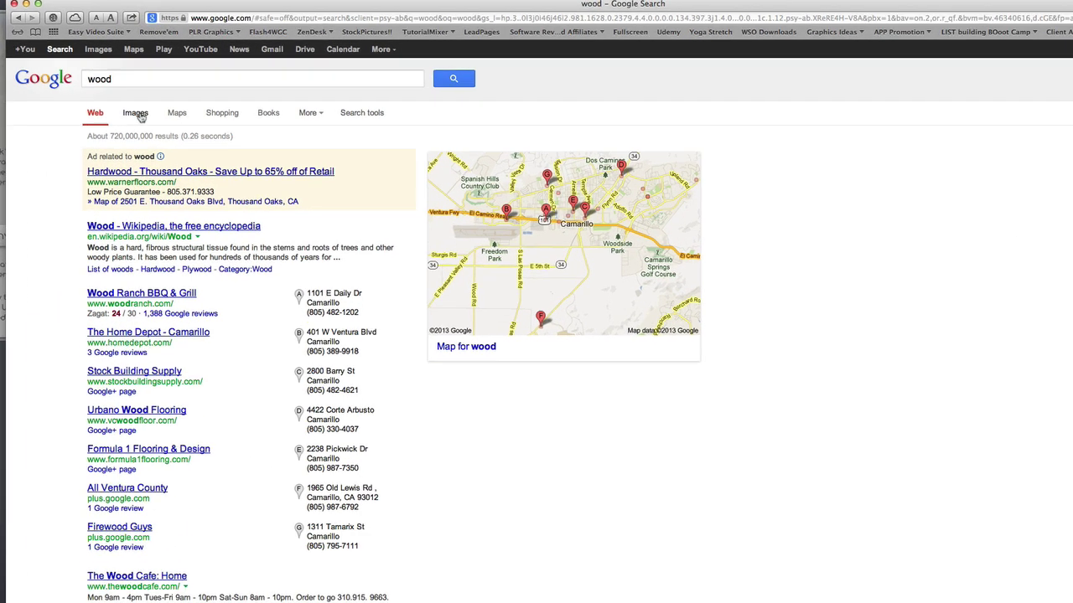
pyautogui.click(181, 101)
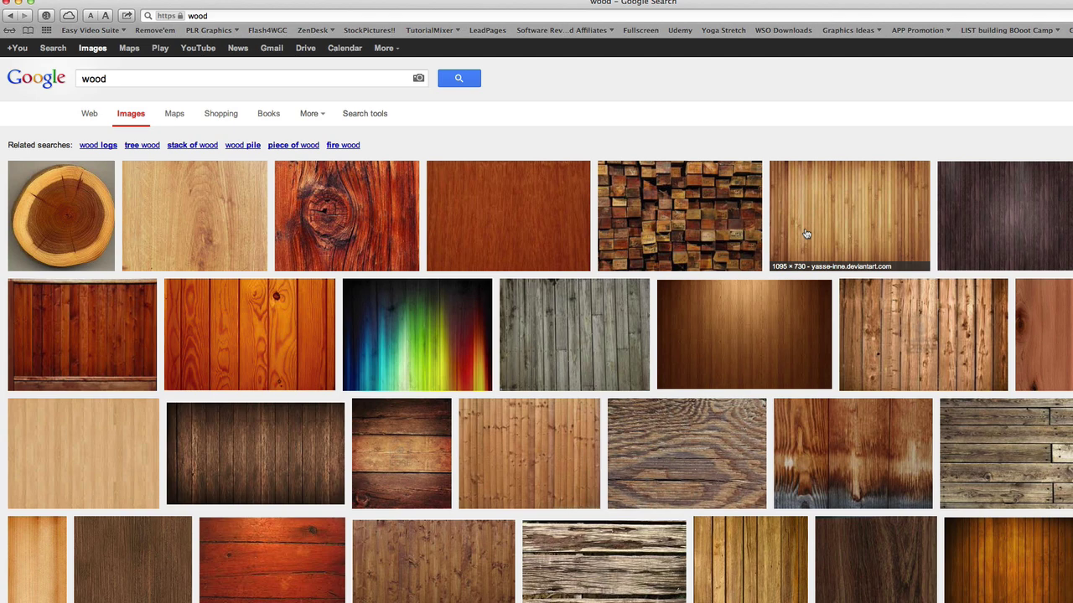
pyautogui.click(762, 352)
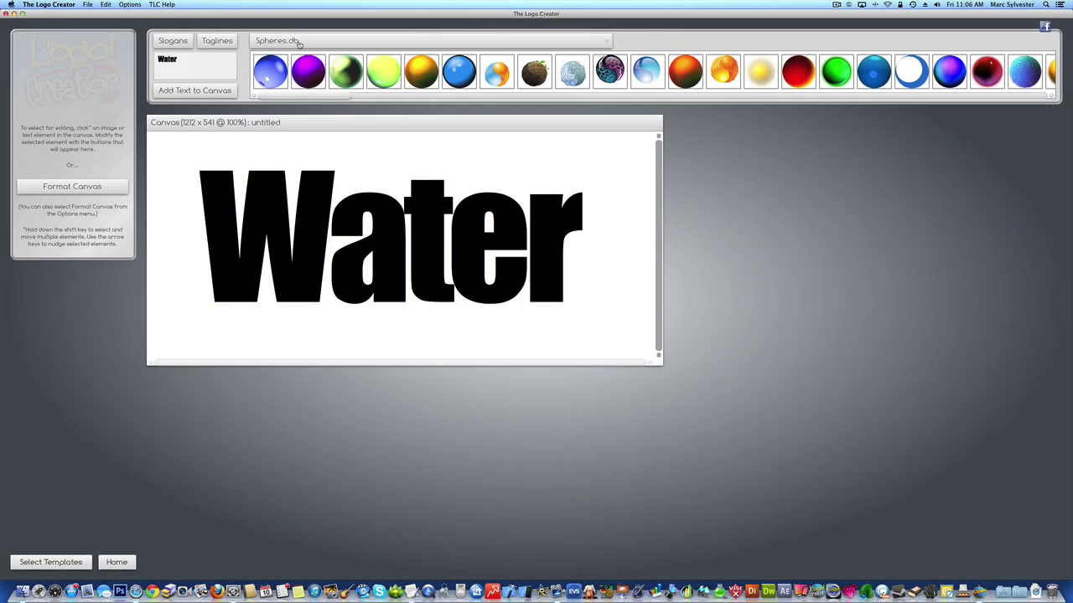
# - Switch to the Backgrounds n Textures collection and drop the blue droplet texture onto the canvas
pyautogui.click(299, 44)
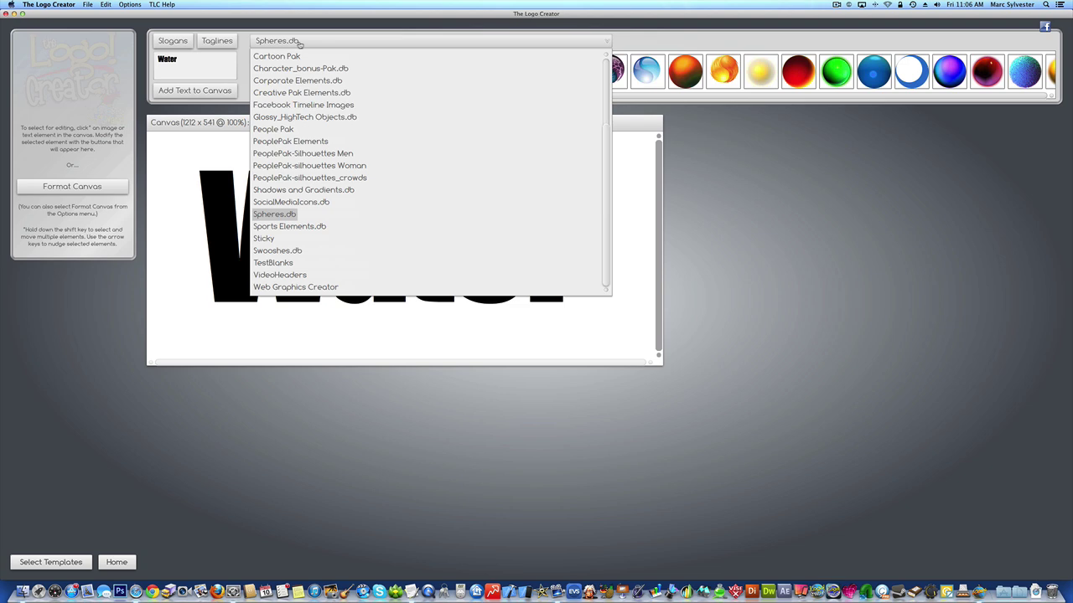
pyautogui.scroll(3, 306, 119)
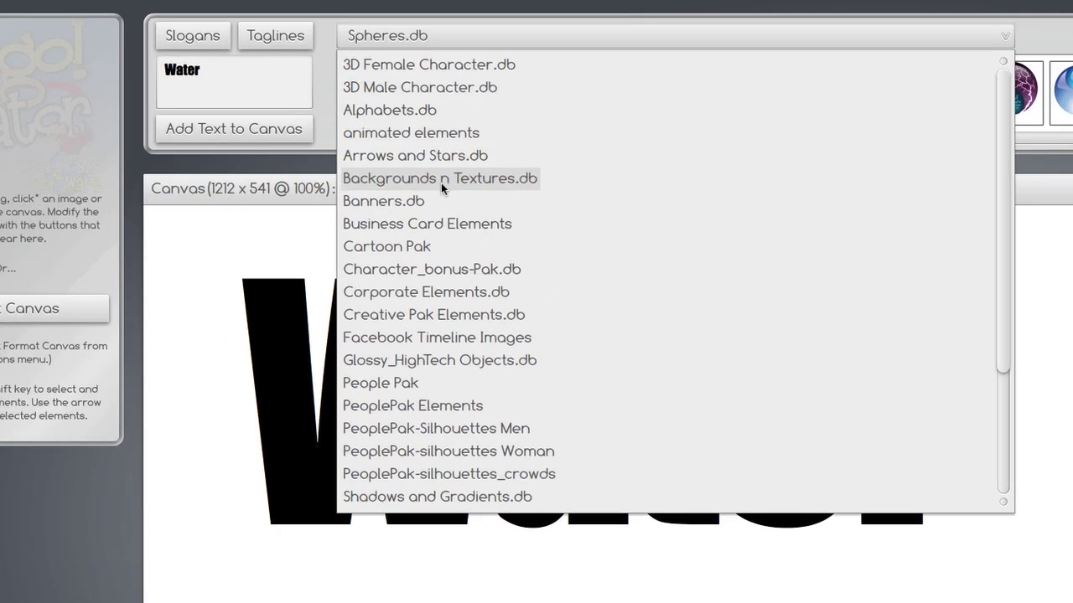
pyautogui.click(441, 183)
pyautogui.moveTo(435, 146); pyautogui.dragTo(673, 148)
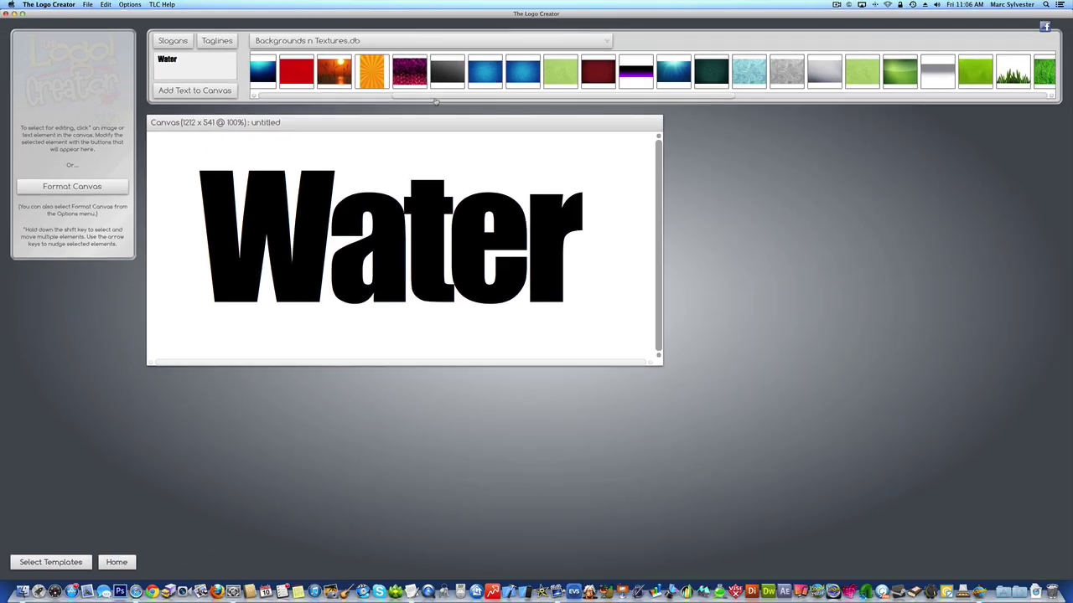
pyautogui.moveTo(436, 101); pyautogui.dragTo(255, 97)
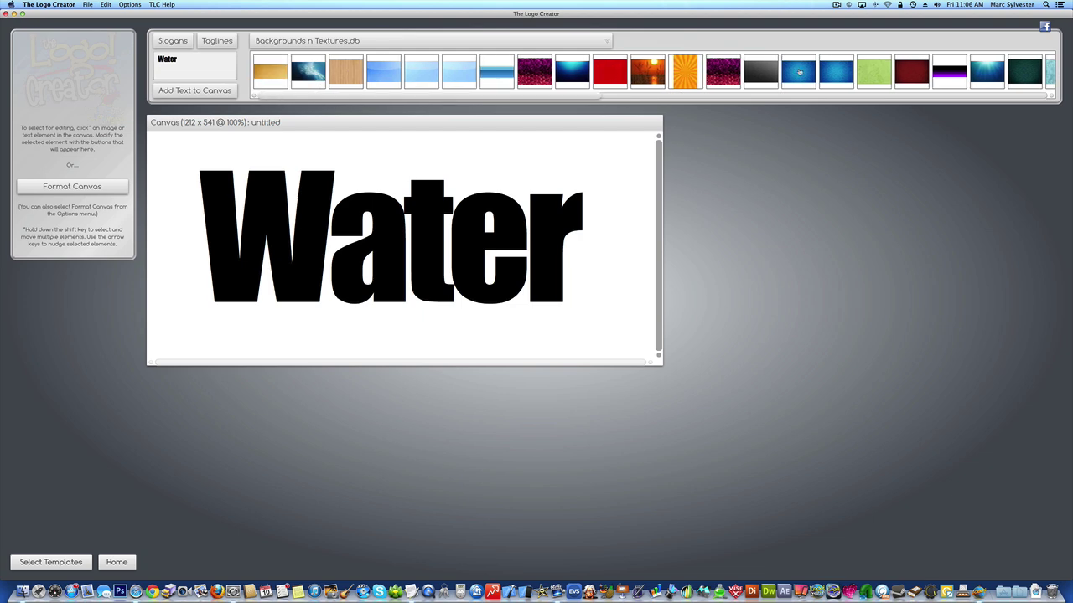
pyautogui.moveTo(798, 72); pyautogui.dragTo(370, 248)
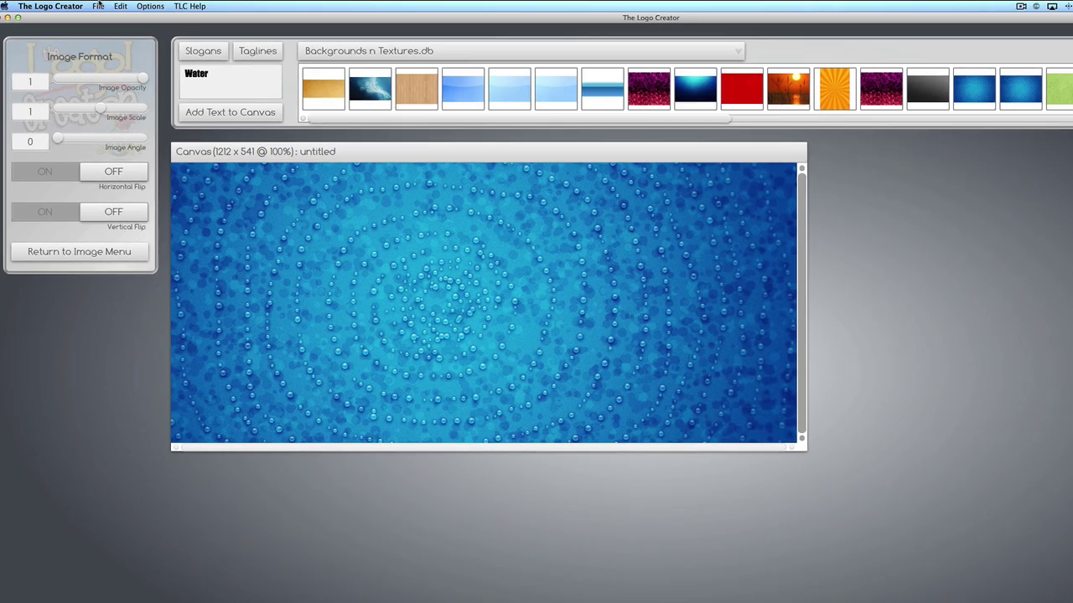
# - Save the canvas as a JPG named 'WaterTexture' in the Tutorial Images folder
pyautogui.click(87, 5)
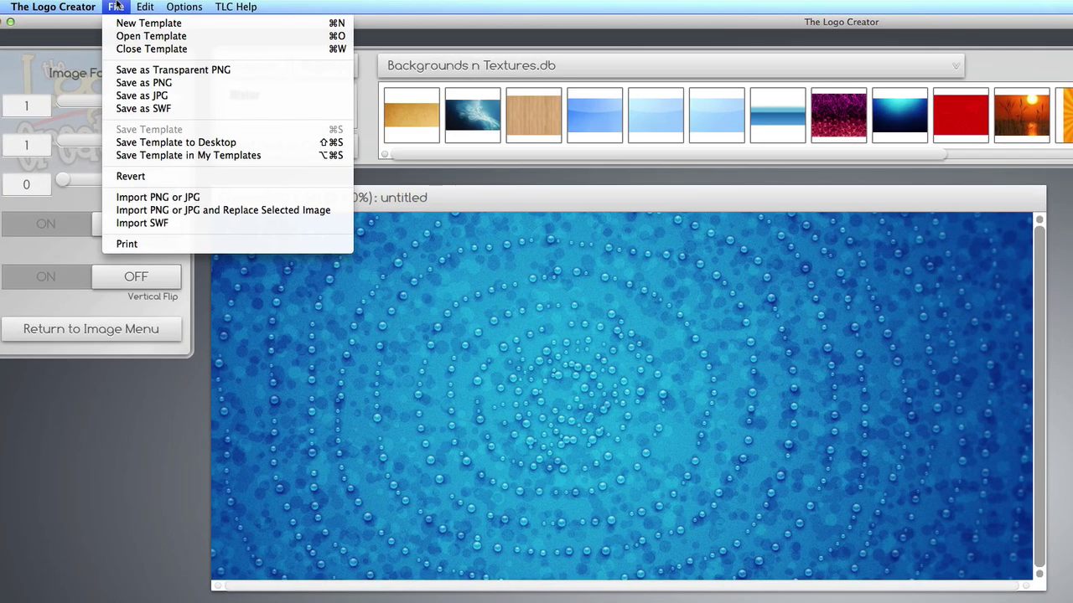
pyautogui.click(139, 97)
pyautogui.write('W')
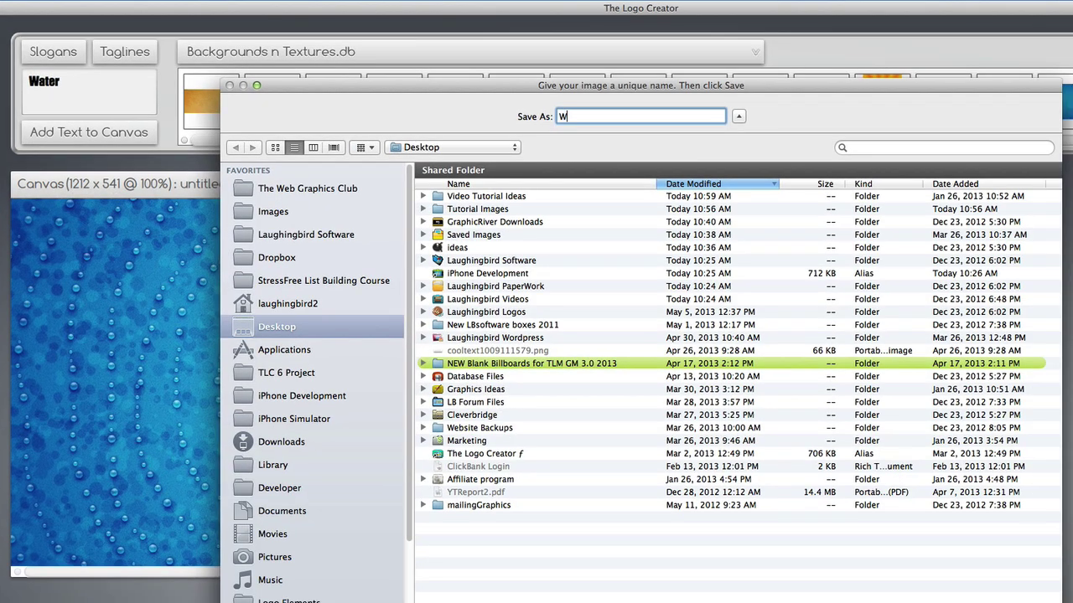
pyautogui.write('aterTexture')
pyautogui.doubleClick(460, 209)
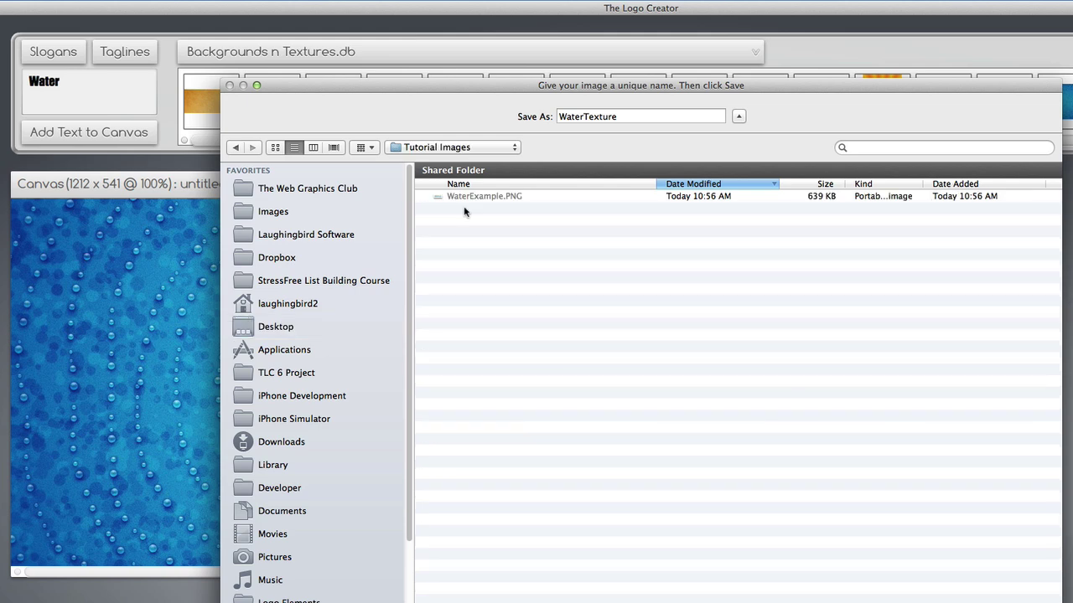
pyautogui.press('Return')
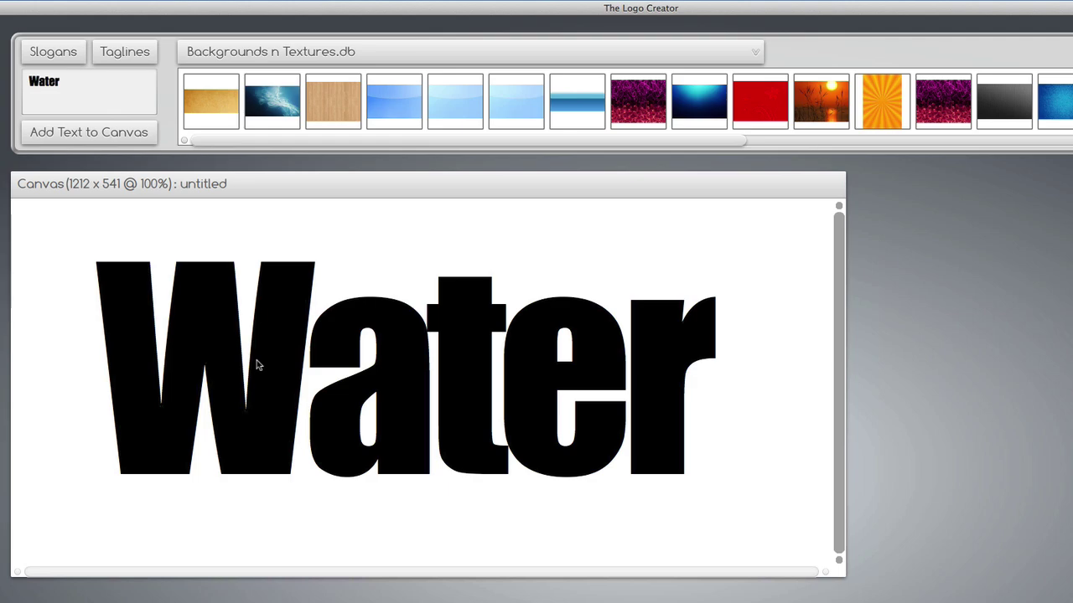
# - Select the black Impact 'Water' text and return to its main text options
pyautogui.click(278, 375)
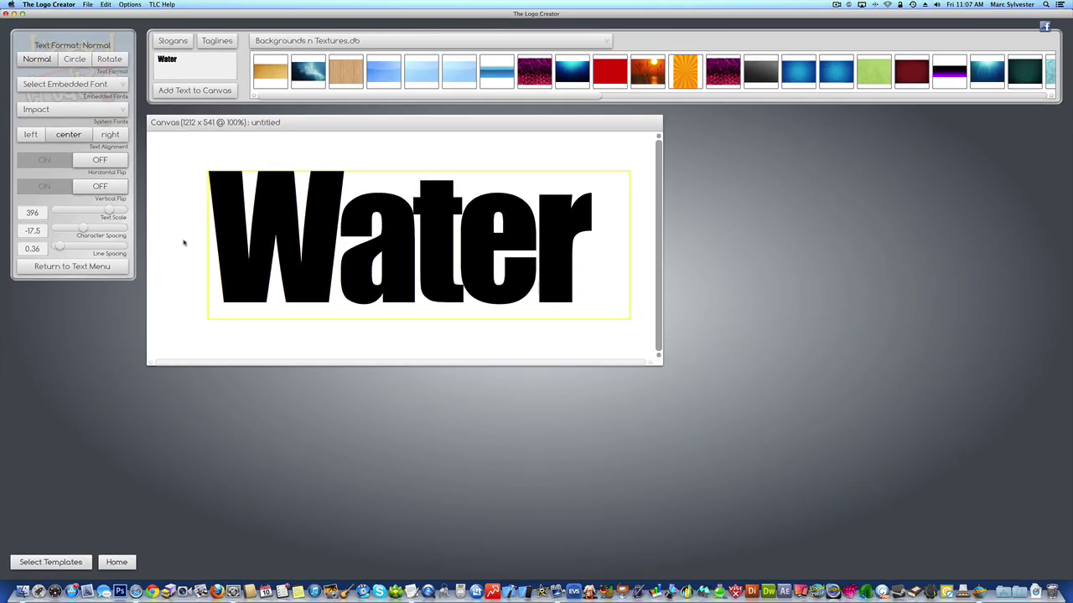
pyautogui.click(98, 414)
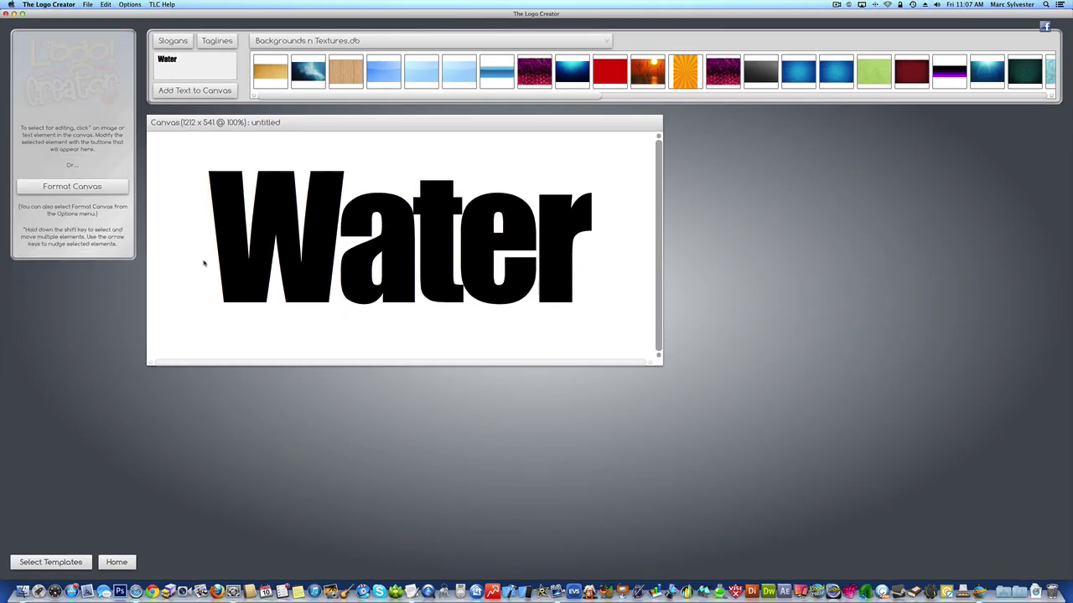
pyautogui.click(147, 406)
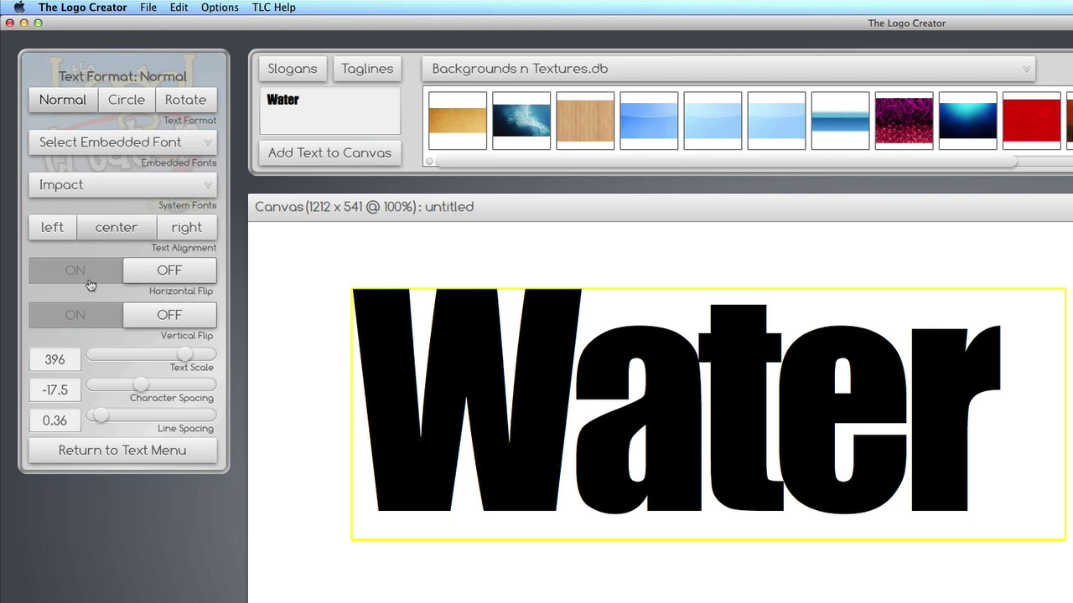
pyautogui.click(93, 450)
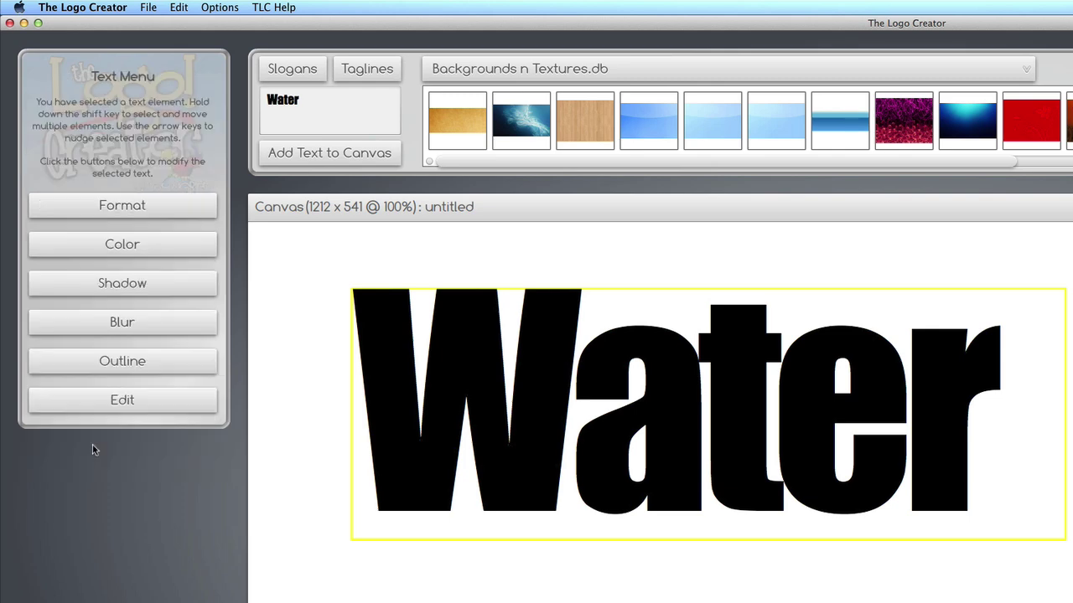
# - Fill the Water text with the WaterTexture.JPG image from the Tutorial Images folder
pyautogui.click(104, 246)
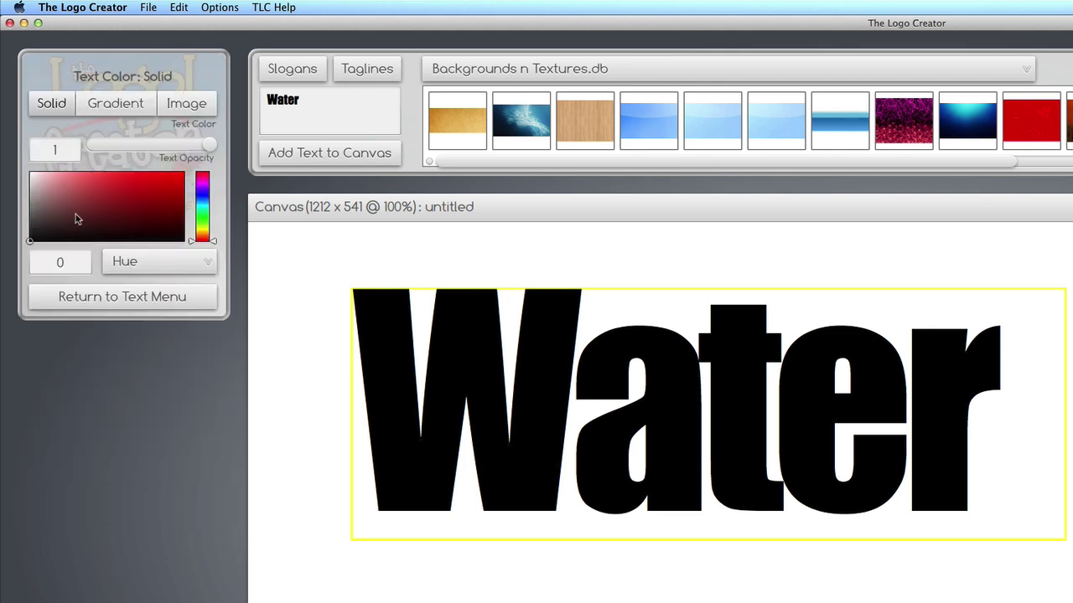
pyautogui.click(179, 112)
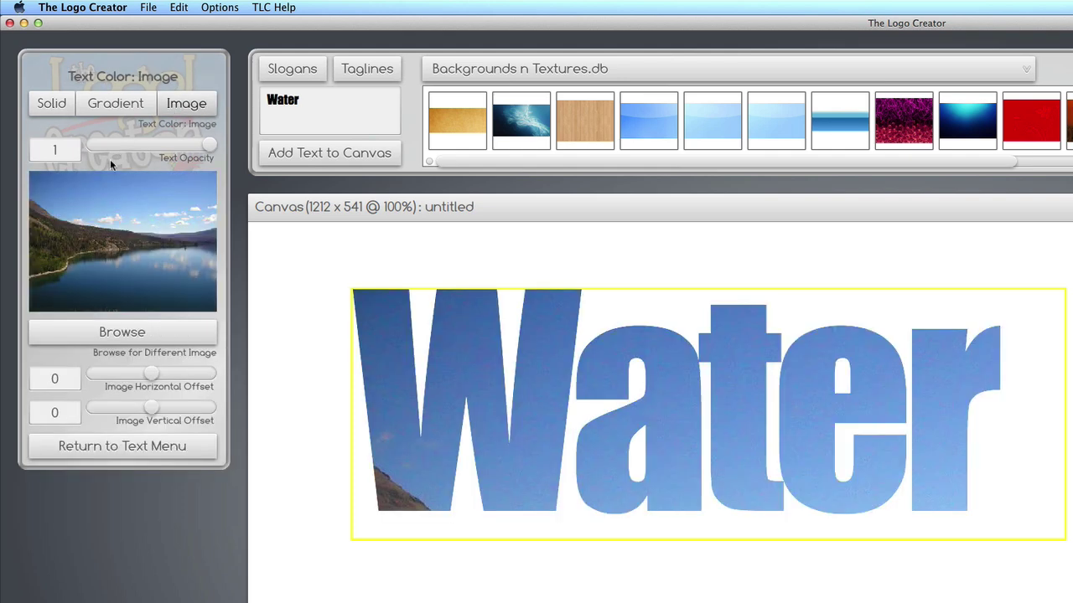
pyautogui.click(124, 331)
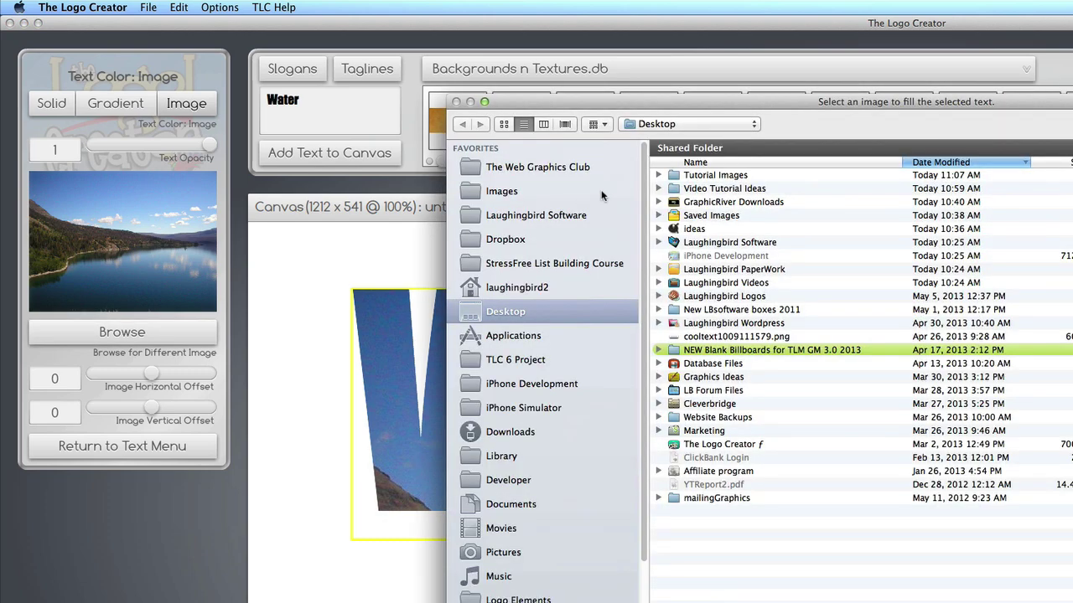
pyautogui.doubleClick(694, 176)
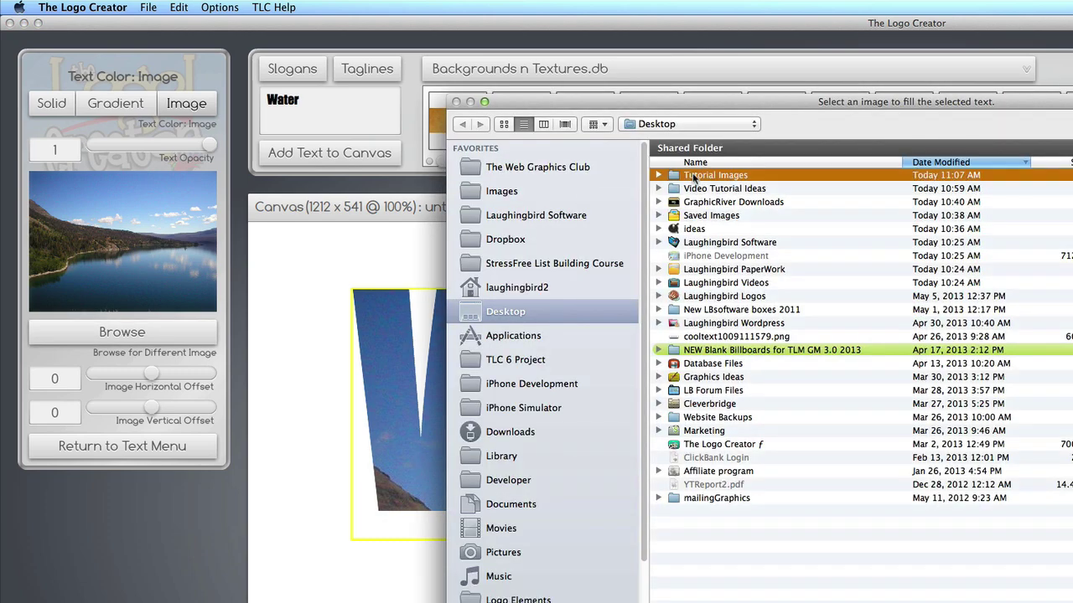
pyautogui.doubleClick(696, 177)
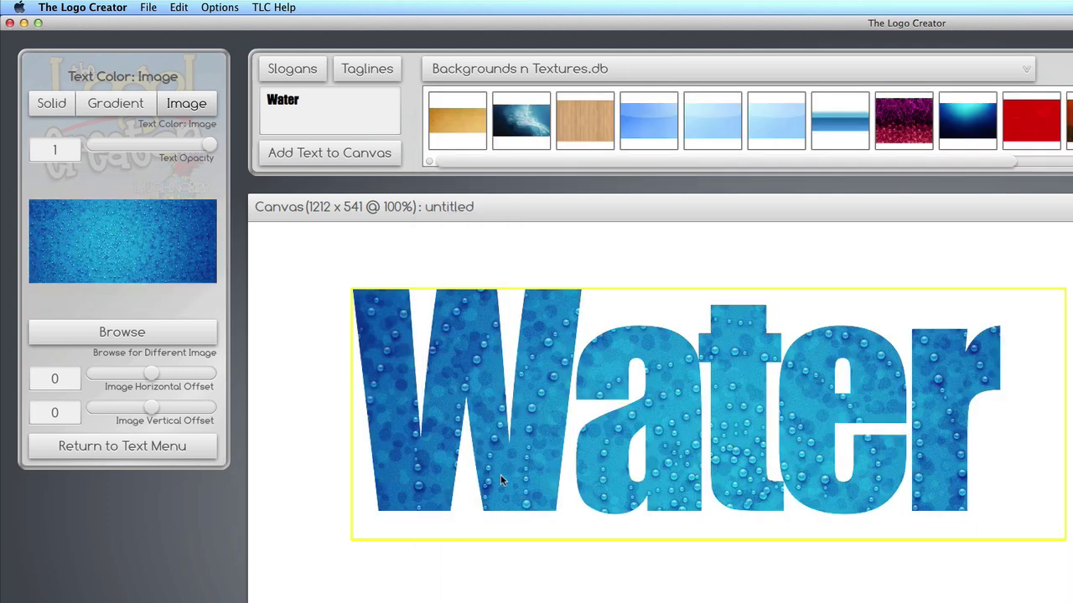
# - Offset the droplet texture inside the letters to -91 horizontal and -127 vertical
pyautogui.moveTo(154, 376); pyautogui.dragTo(137, 405)
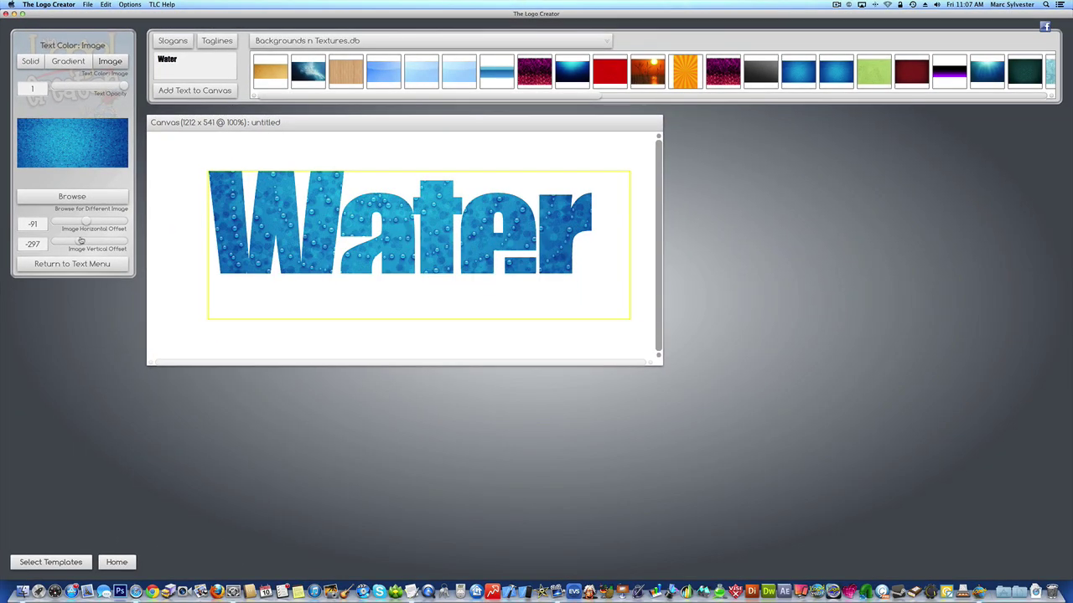
pyautogui.moveTo(81, 241)
pyautogui.mouseDown()
pyautogui.moveTo(101, 238)
pyautogui.moveTo(86, 234)
pyautogui.mouseUp()
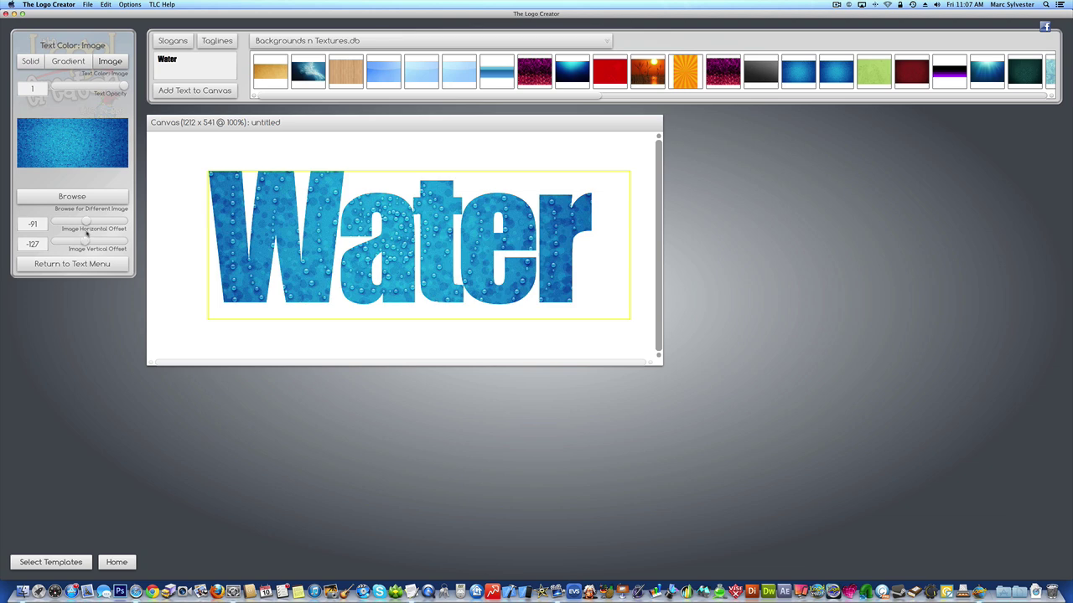
# - Nudge the Water text left and give it a black outline at strength 59
pyautogui.click(191, 239)
pyautogui.moveTo(237, 239); pyautogui.dragTo(224, 238)
pyautogui.click(70, 264)
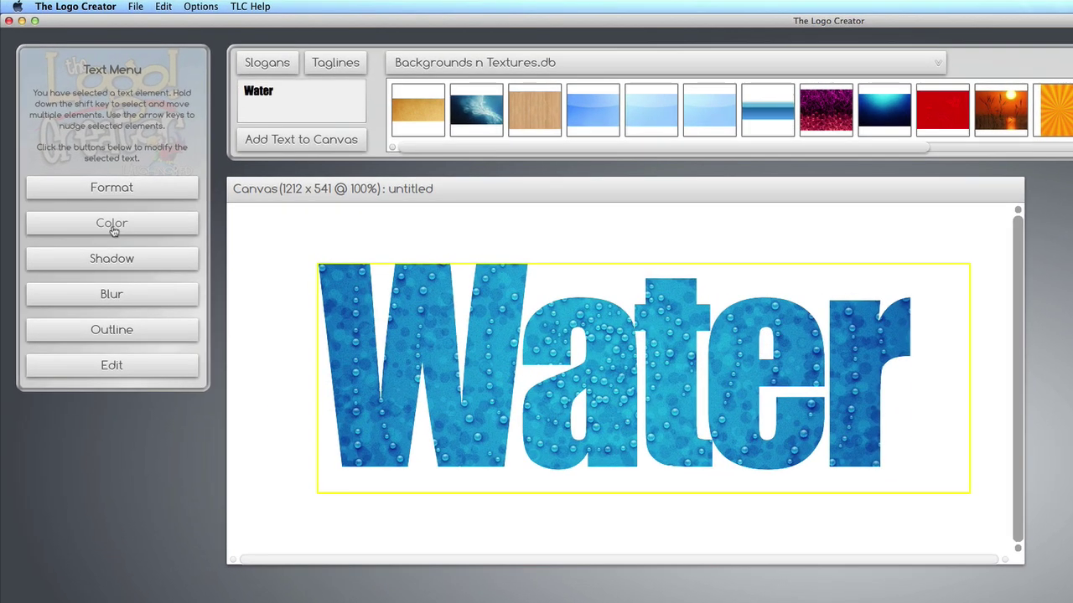
pyautogui.click(113, 332)
pyautogui.click(96, 99)
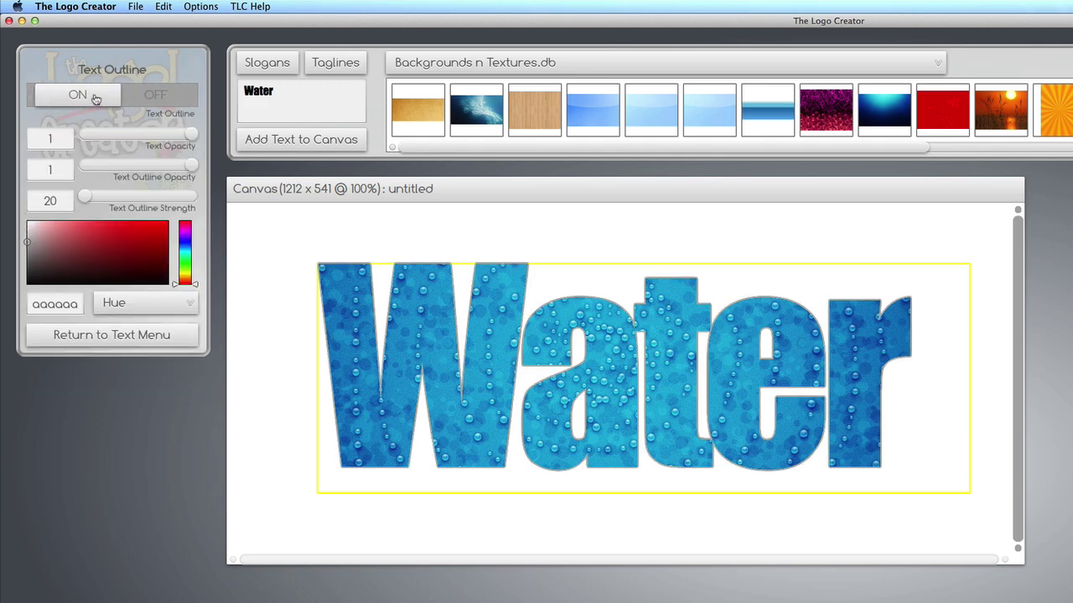
pyautogui.click(27, 284)
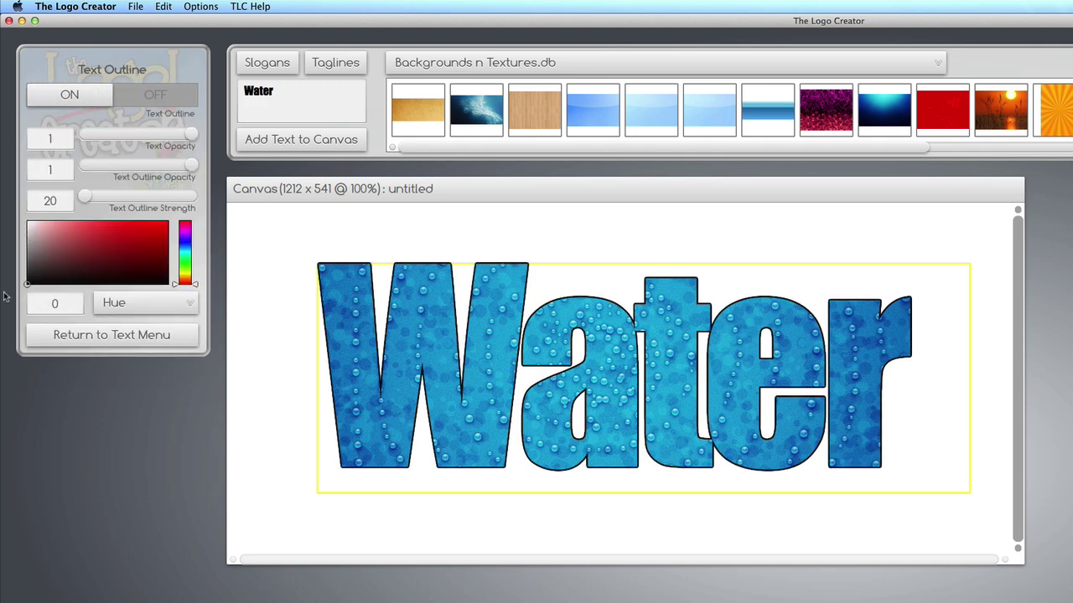
pyautogui.moveTo(84, 197); pyautogui.dragTo(117, 200)
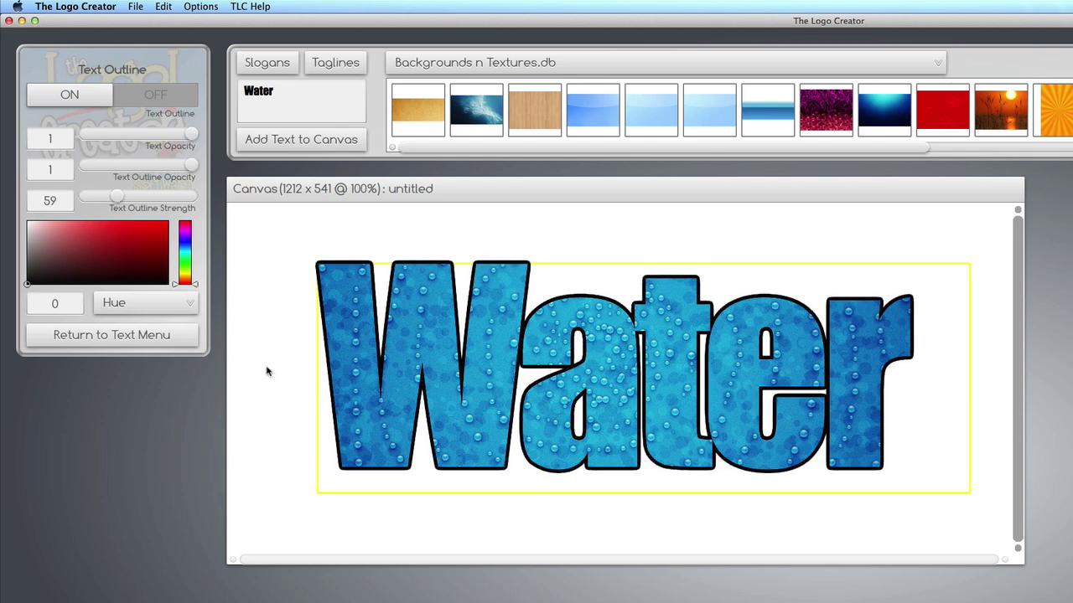
# - Move the outlined Water text slightly up and left on the canvas
pyautogui.click(284, 390)
pyautogui.moveTo(353, 395); pyautogui.dragTo(333, 398)
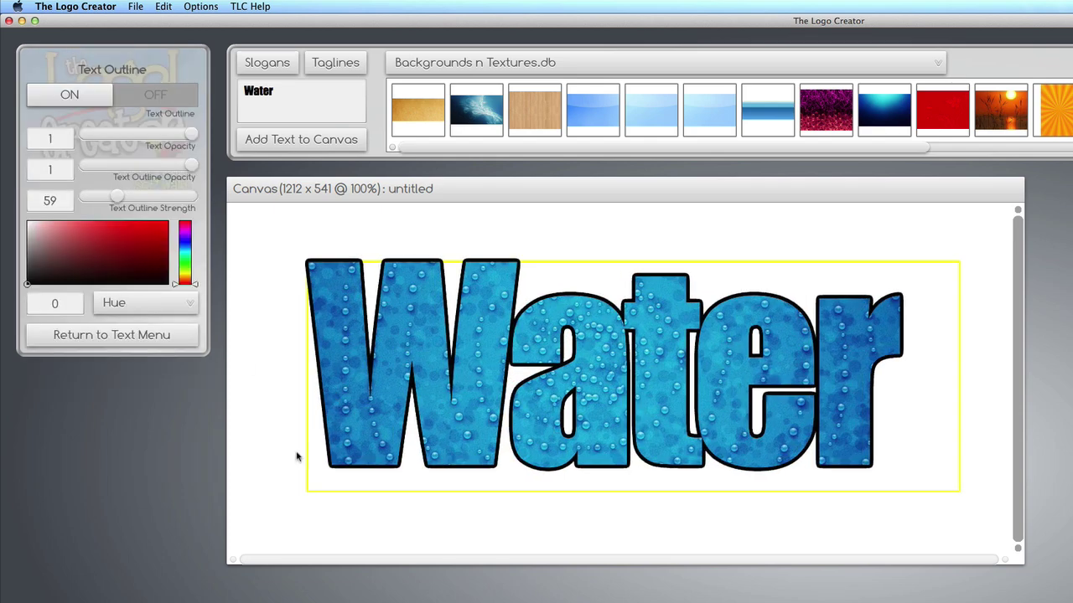
pyautogui.click(296, 457)
pyautogui.click(132, 7)
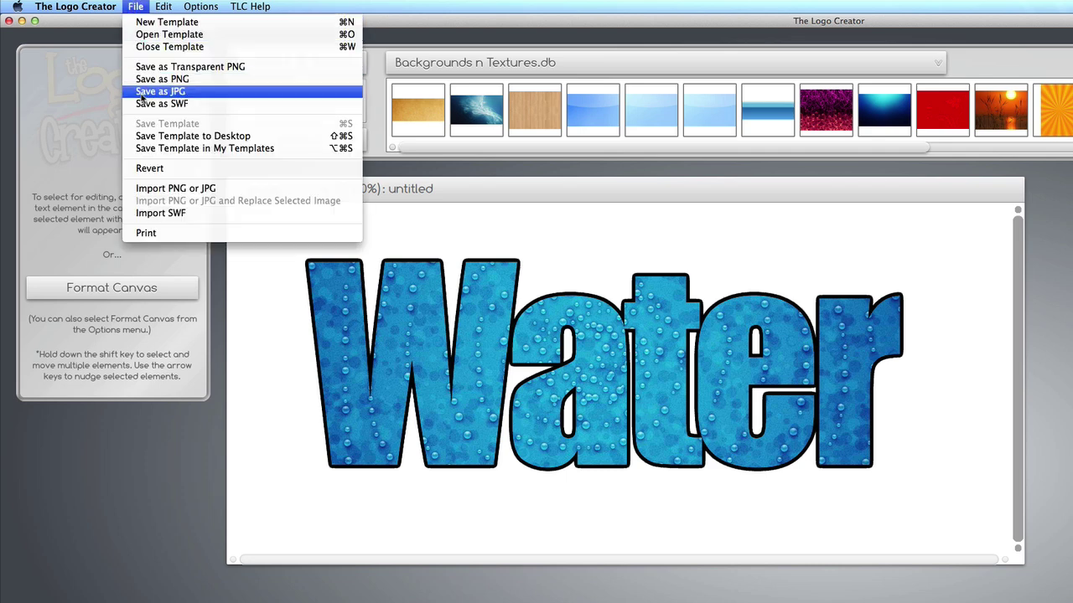
# - Import WaterTexture.JPG from the Tutorial Images folder onto the canvas
pyautogui.click(147, 193)
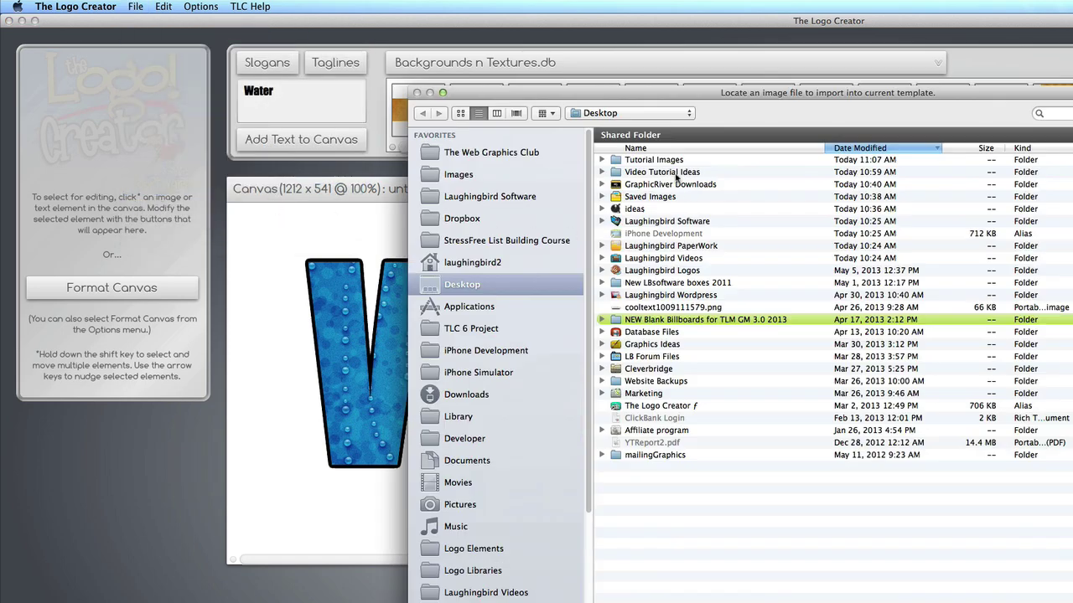
pyautogui.doubleClick(671, 162)
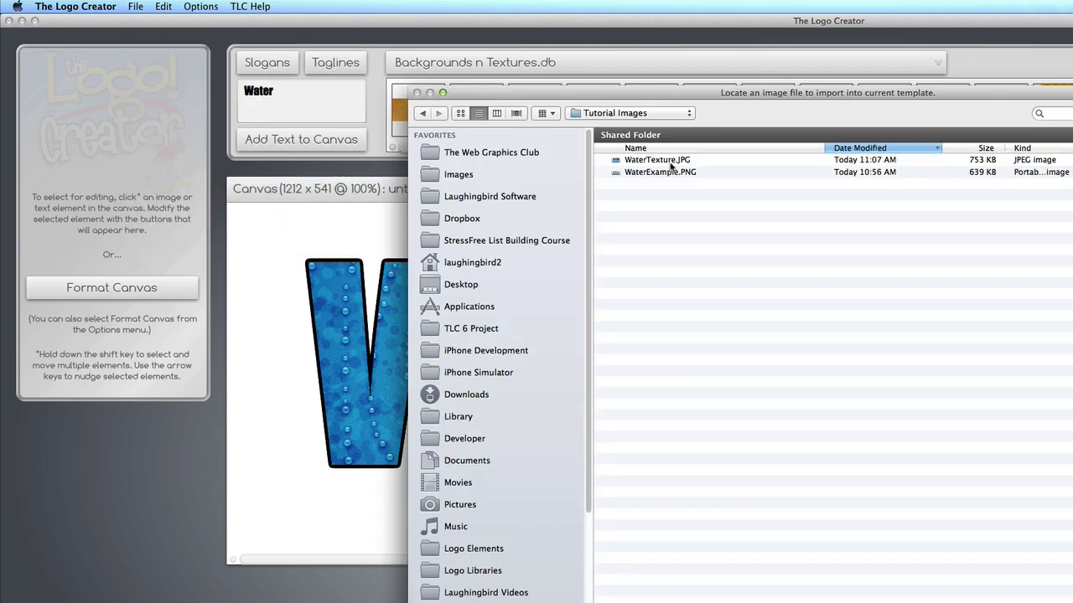
pyautogui.doubleClick(670, 162)
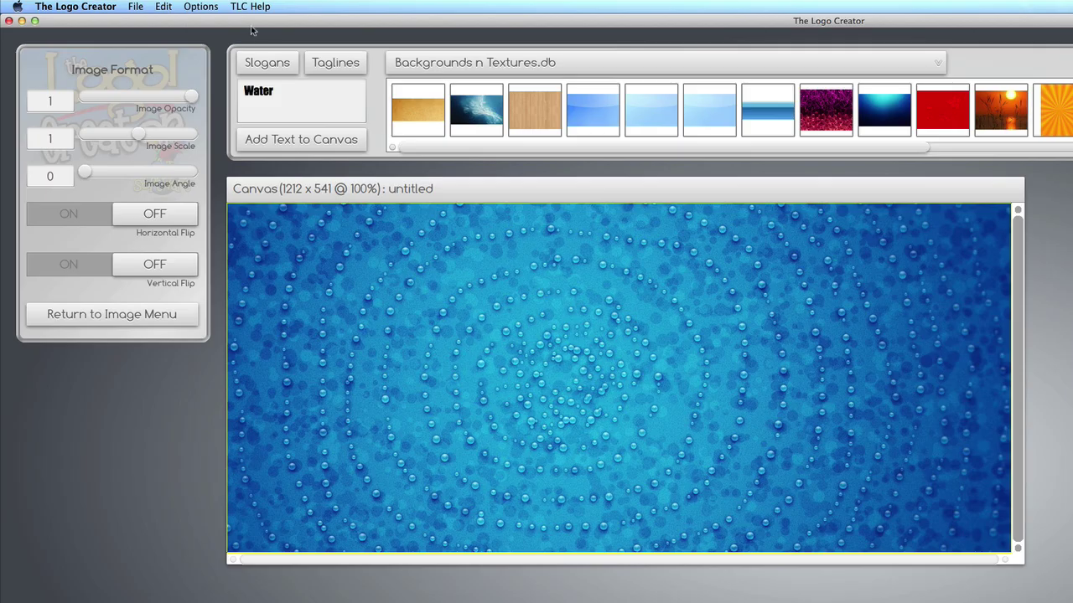
# - Send the water image to the back and drag it down beneath the text
pyautogui.click(215, 6)
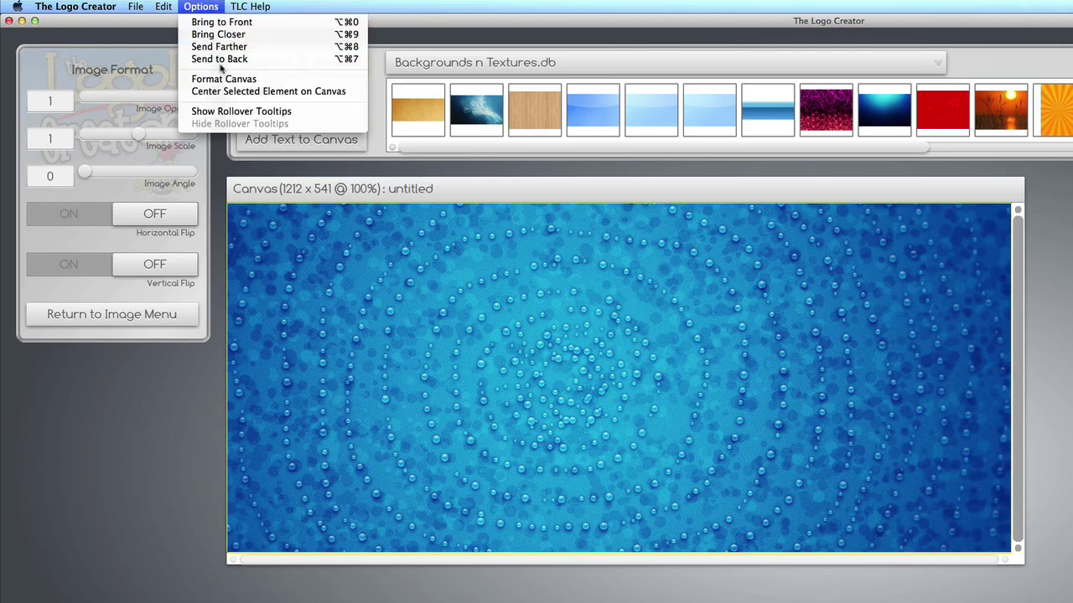
pyautogui.click(219, 59)
pyautogui.moveTo(270, 233); pyautogui.dragTo(297, 364)
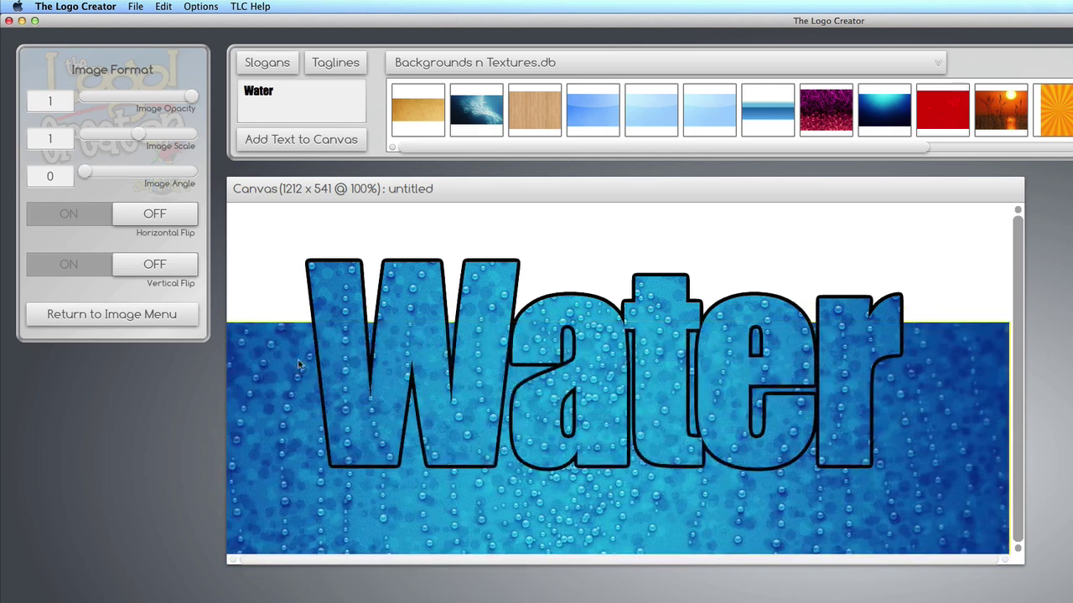
# - Resize the canvas to 1103 x 437 and nudge the Water text left
pyautogui.moveTo(1019, 561); pyautogui.dragTo(952, 495)
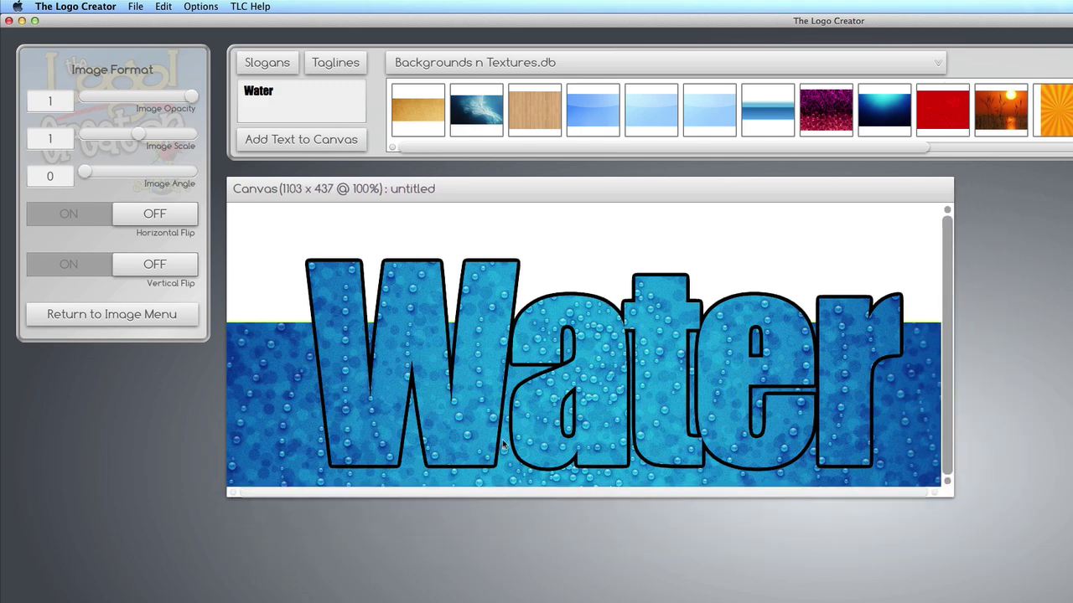
pyautogui.moveTo(474, 435); pyautogui.dragTo(461, 435)
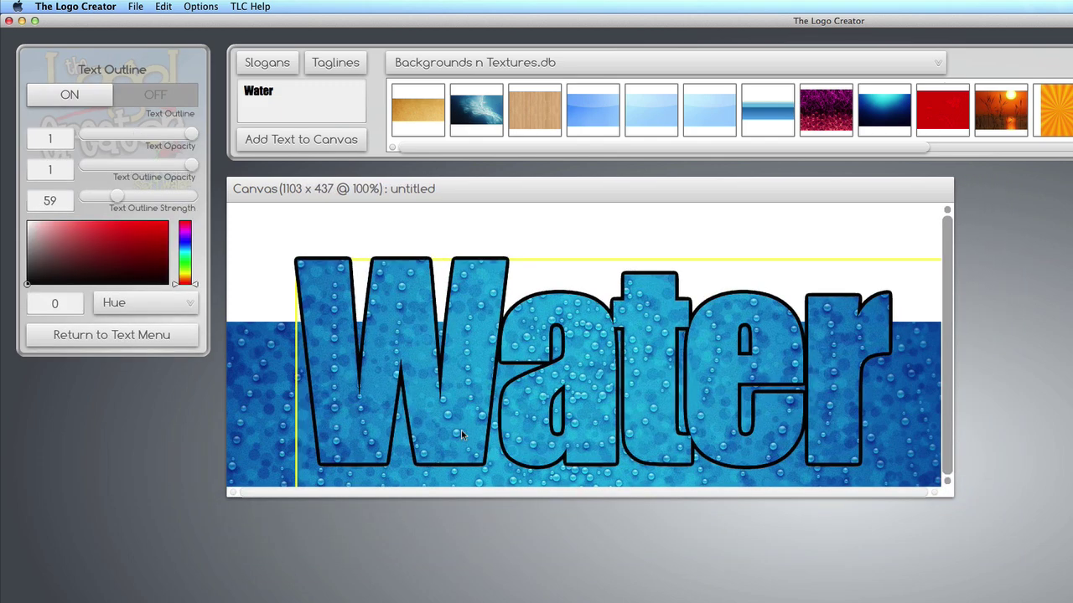
pyautogui.click(286, 243)
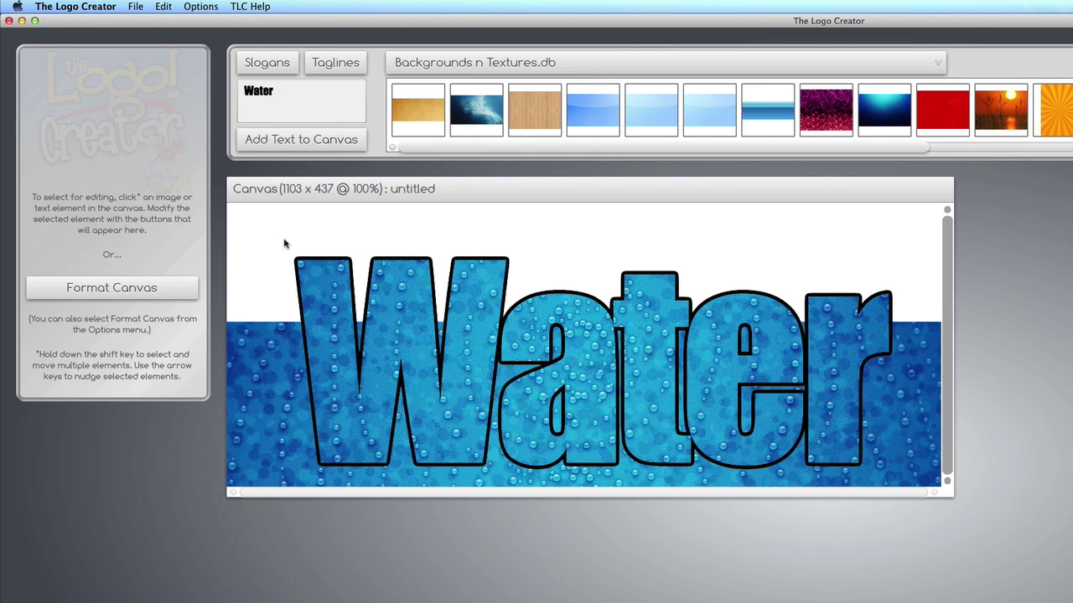
# - Fade the water background image to about 0.51 opacity
pyautogui.click(247, 370)
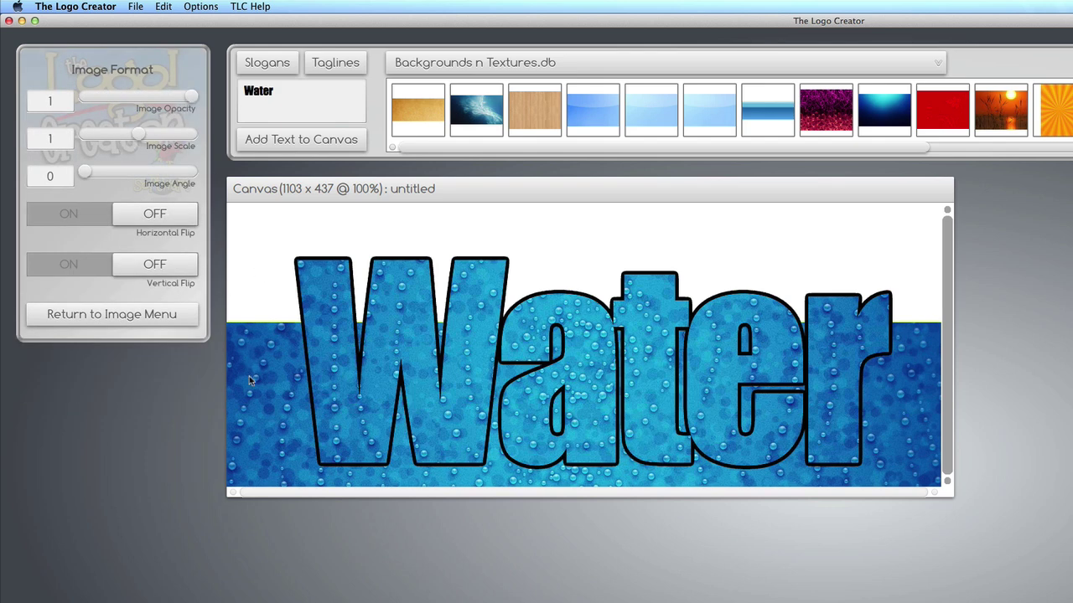
pyautogui.click(130, 315)
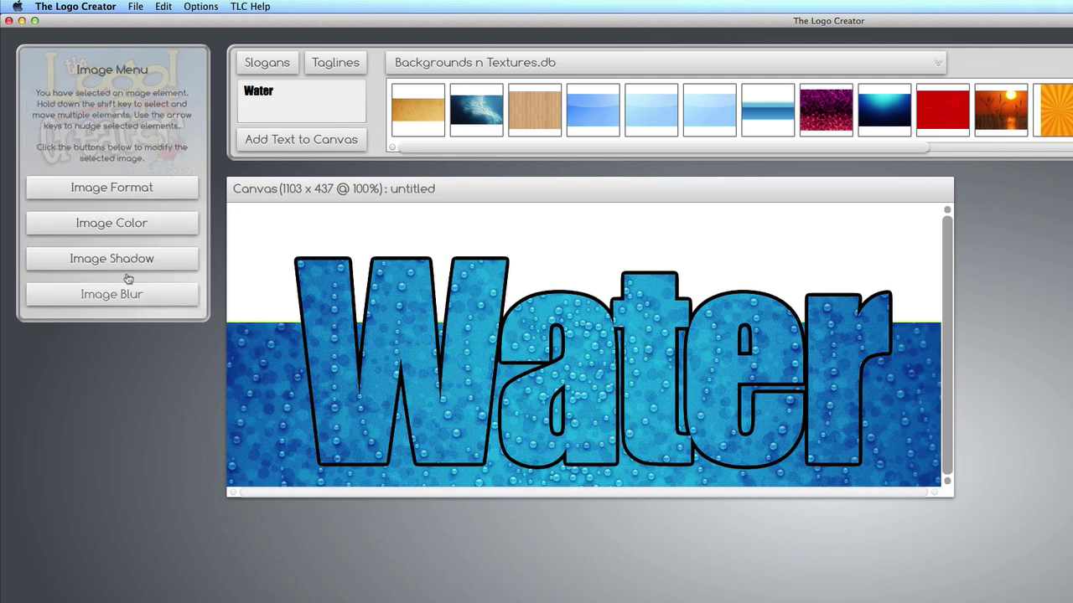
pyautogui.click(102, 190)
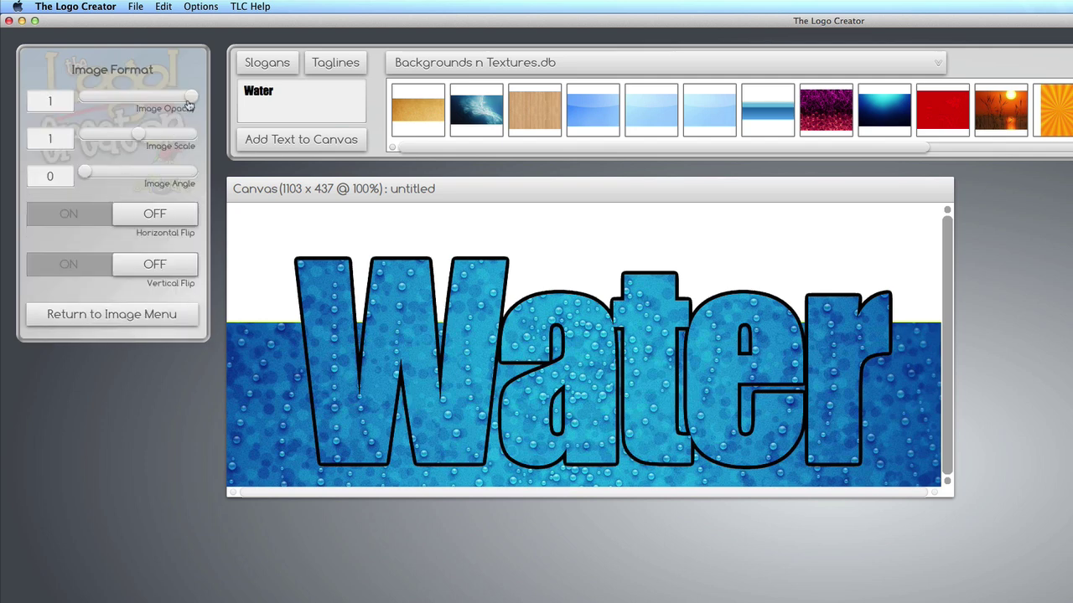
pyautogui.moveTo(191, 97); pyautogui.dragTo(138, 100)
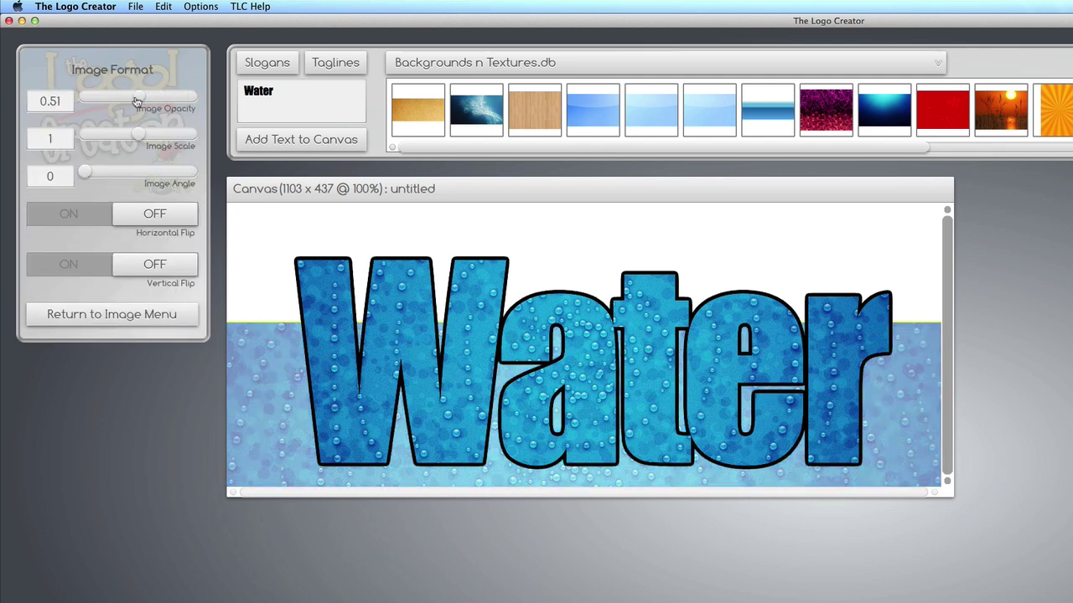
pyautogui.moveTo(335, 397); pyautogui.dragTo(327, 387)
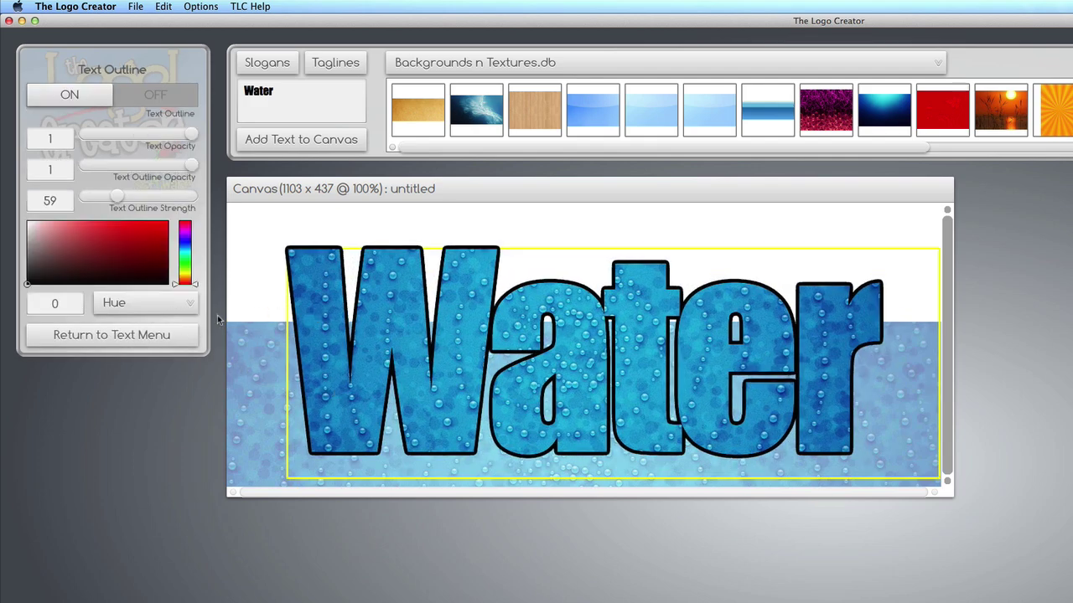
# - Change the Water text outline colour from black to white (ffffff)
pyautogui.click(147, 339)
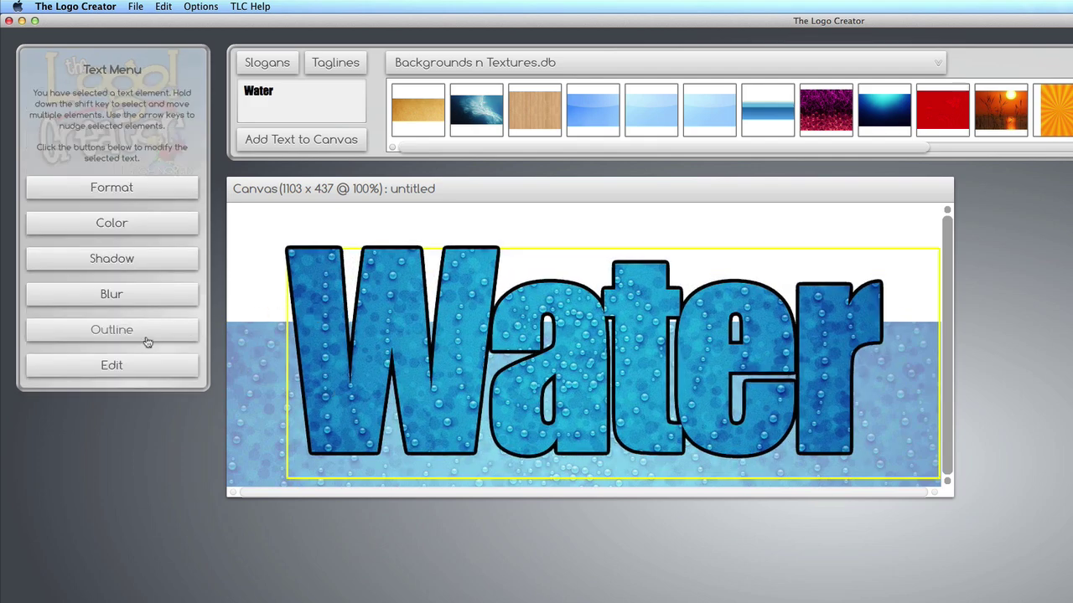
pyautogui.click(130, 334)
pyautogui.moveTo(89, 254); pyautogui.dragTo(27, 221)
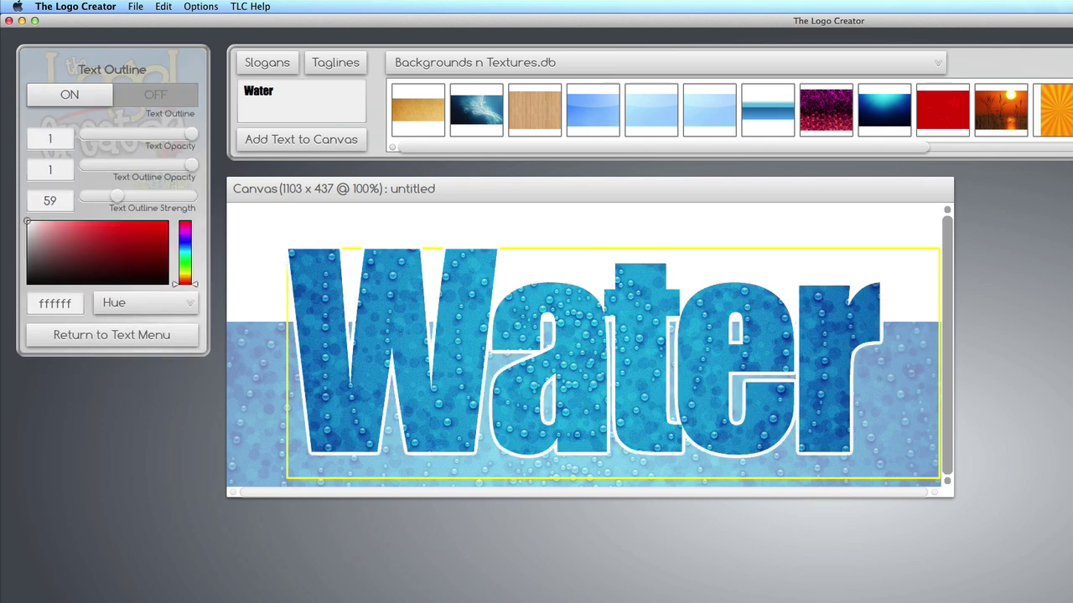
# - Add a drop shadow at 135 angle with opacity lowered to about 0.42
pyautogui.click(104, 335)
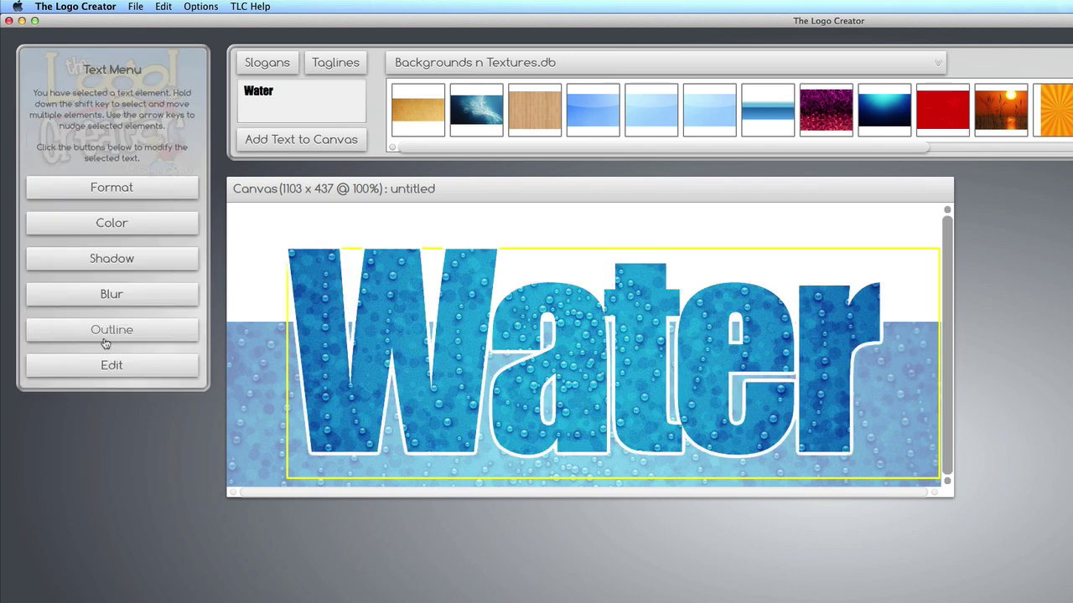
pyautogui.click(107, 260)
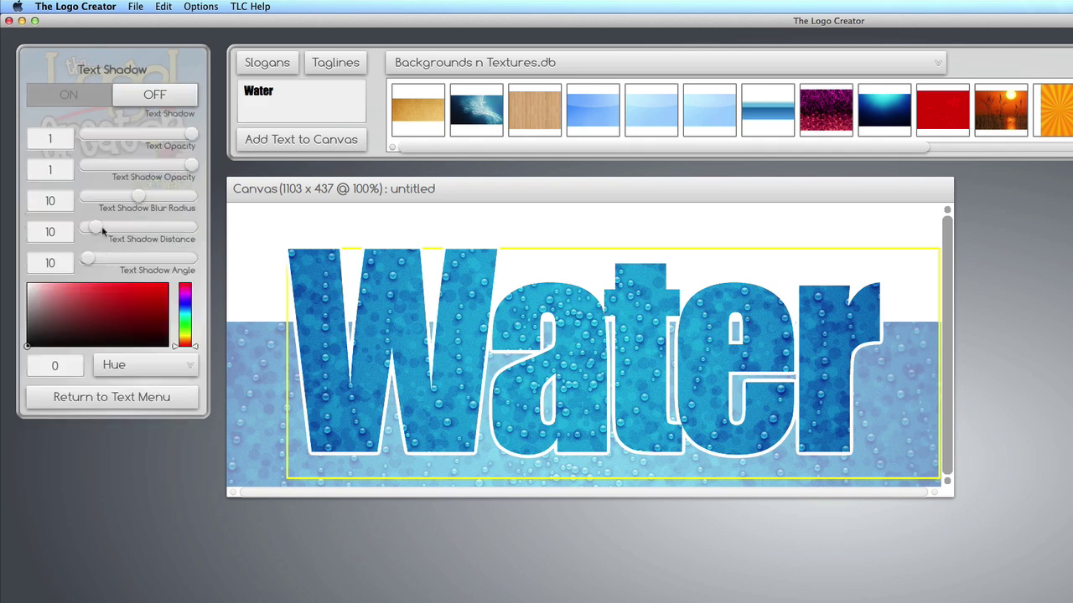
pyautogui.click(90, 101)
pyautogui.moveTo(89, 259); pyautogui.dragTo(124, 266)
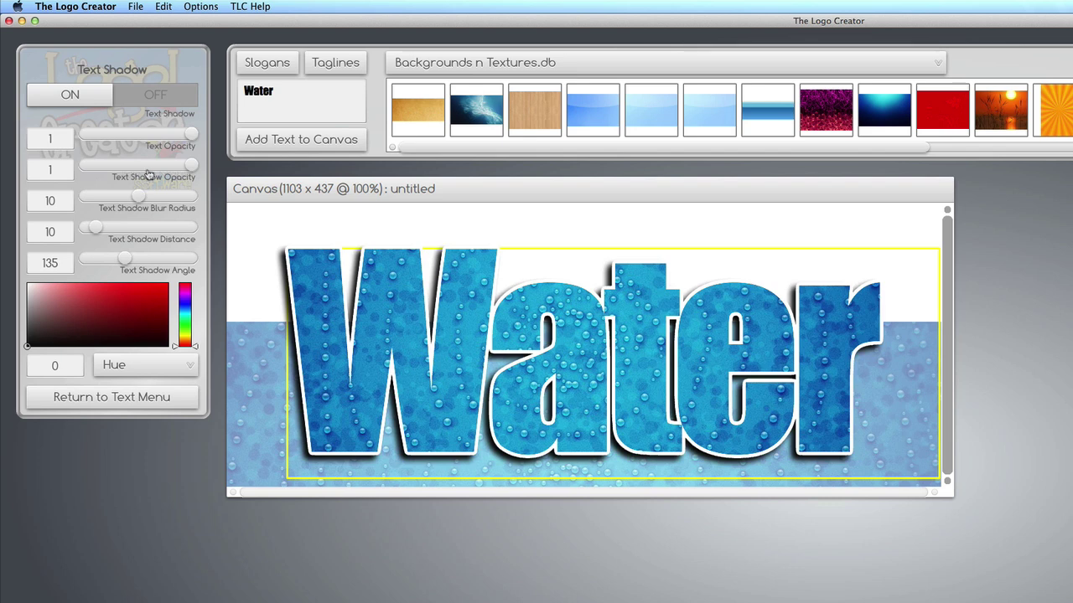
pyautogui.moveTo(191, 169); pyautogui.dragTo(130, 168)
pyautogui.click(267, 246)
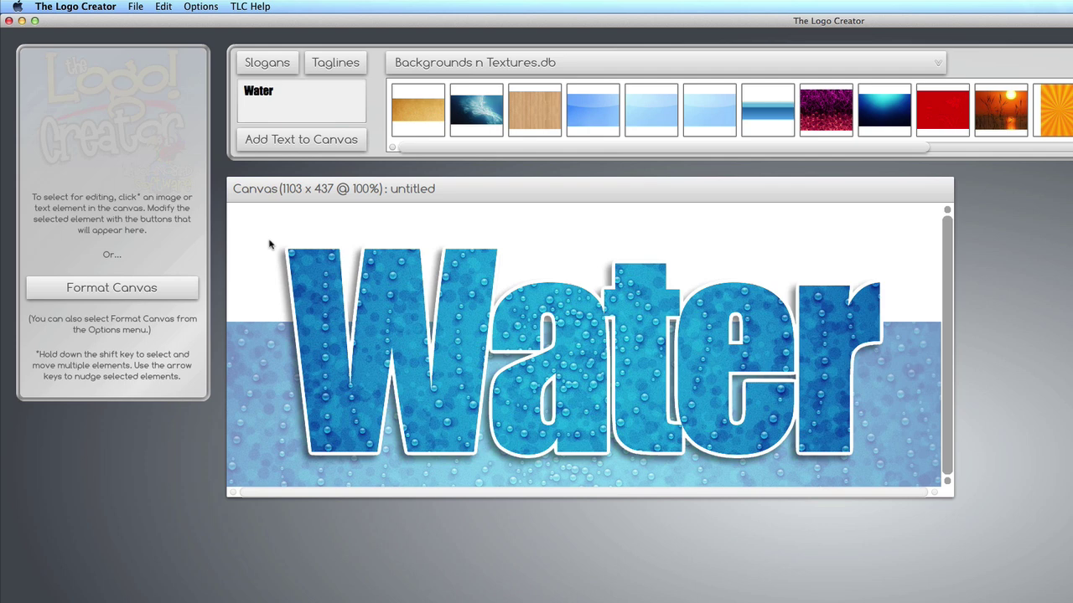
pyautogui.click(310, 321)
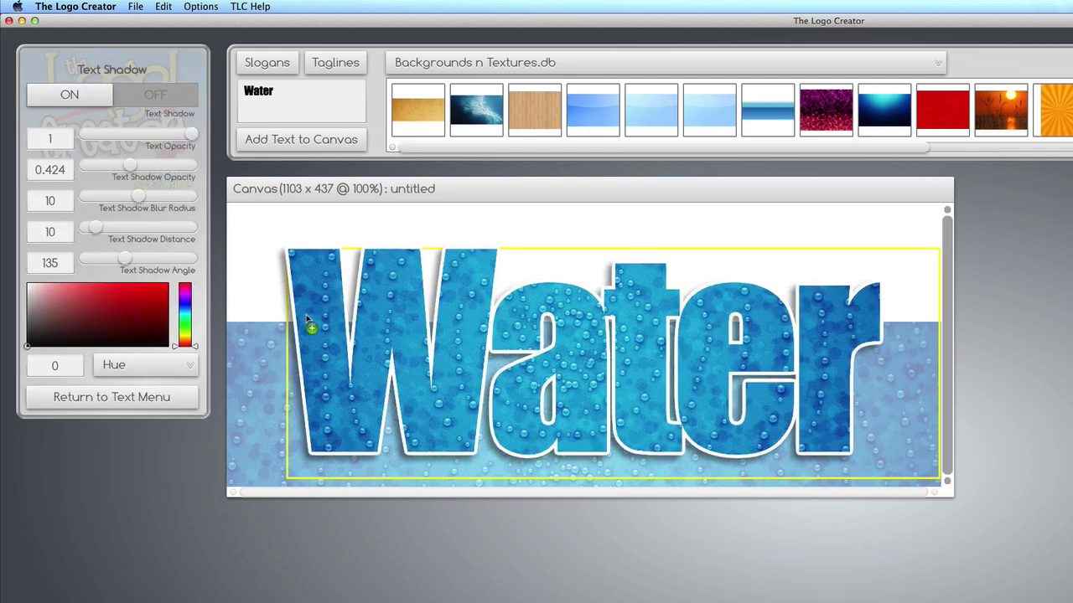
pyautogui.click(256, 299)
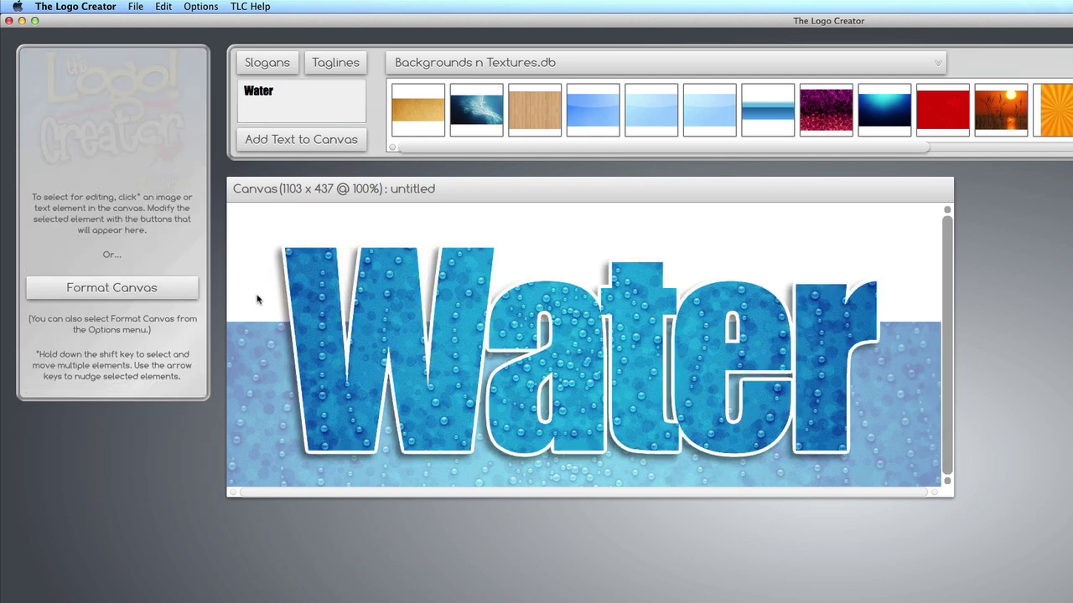
# - Paste three offset copies of the Water text to build a stacked 3D extrusion
pyautogui.click(319, 338)
pyautogui.click(194, 6)
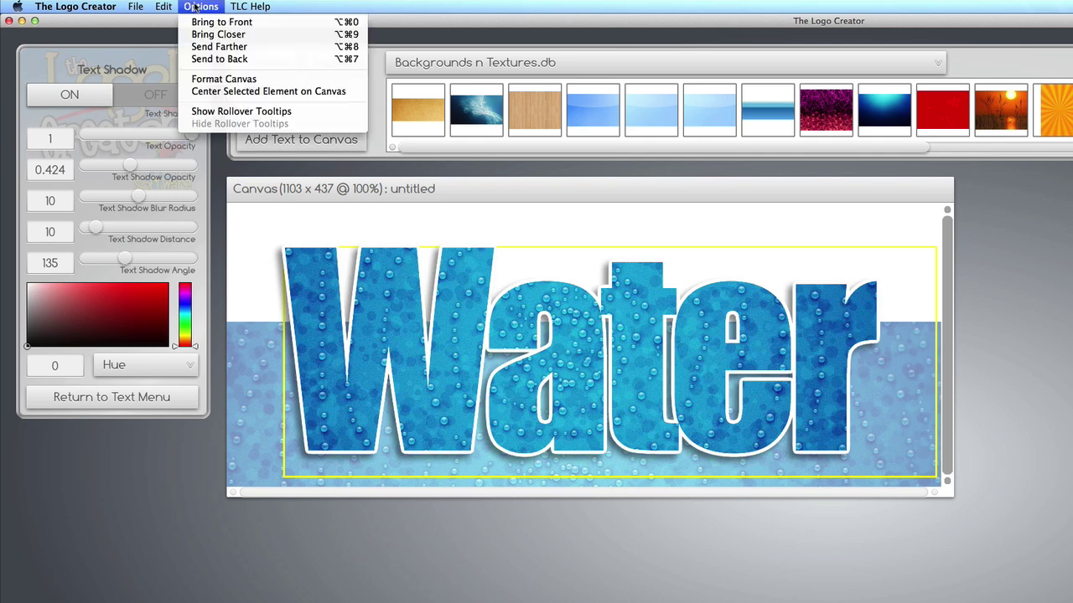
pyautogui.moveTo(176, 6)
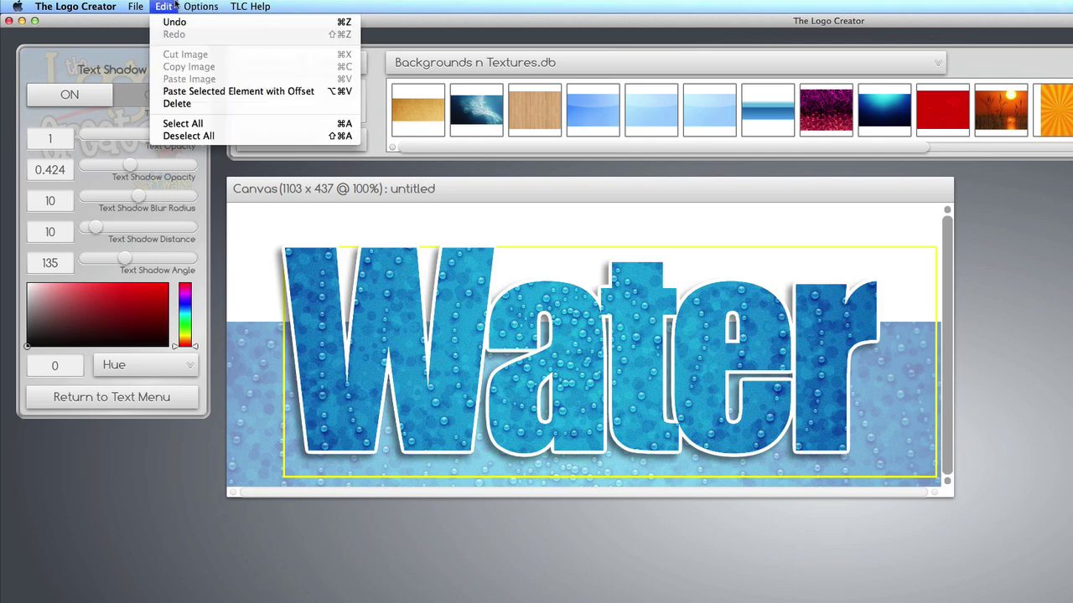
pyautogui.click(185, 91)
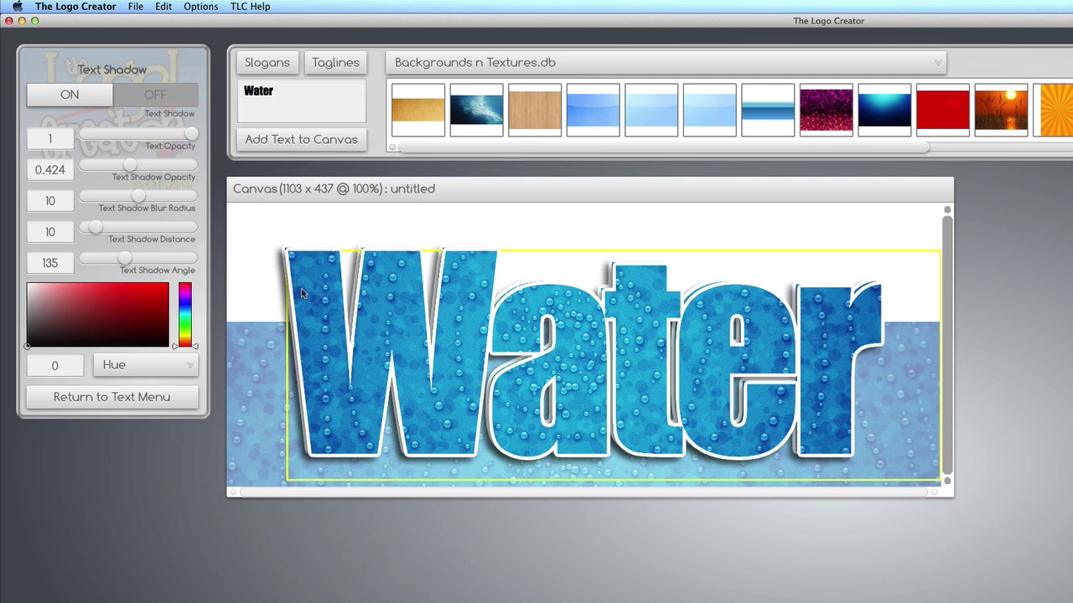
pyautogui.click(160, 6)
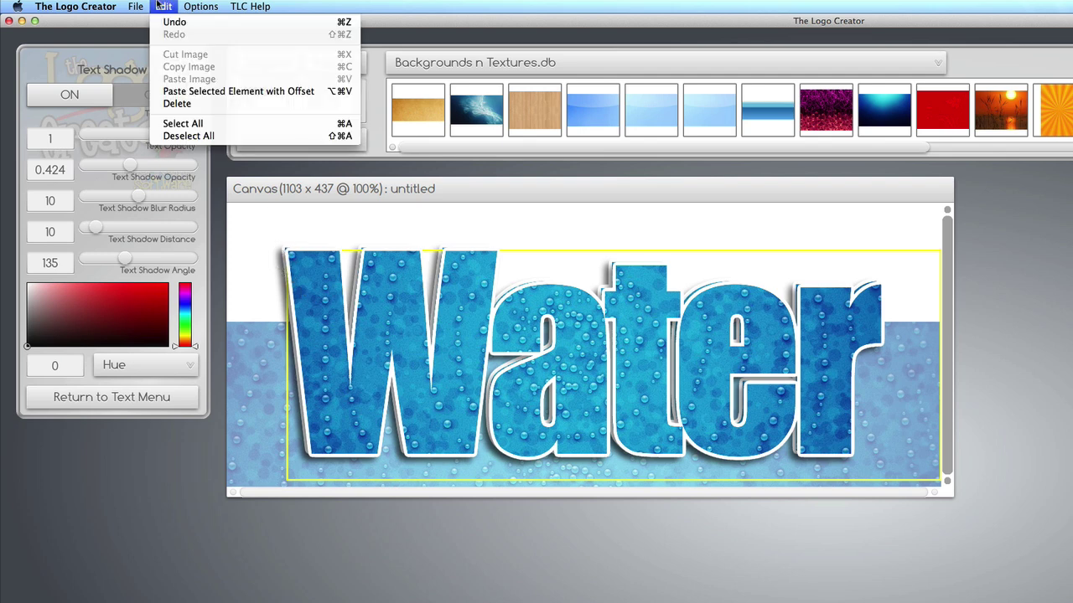
pyautogui.moveTo(143, 6)
pyautogui.click(167, 90)
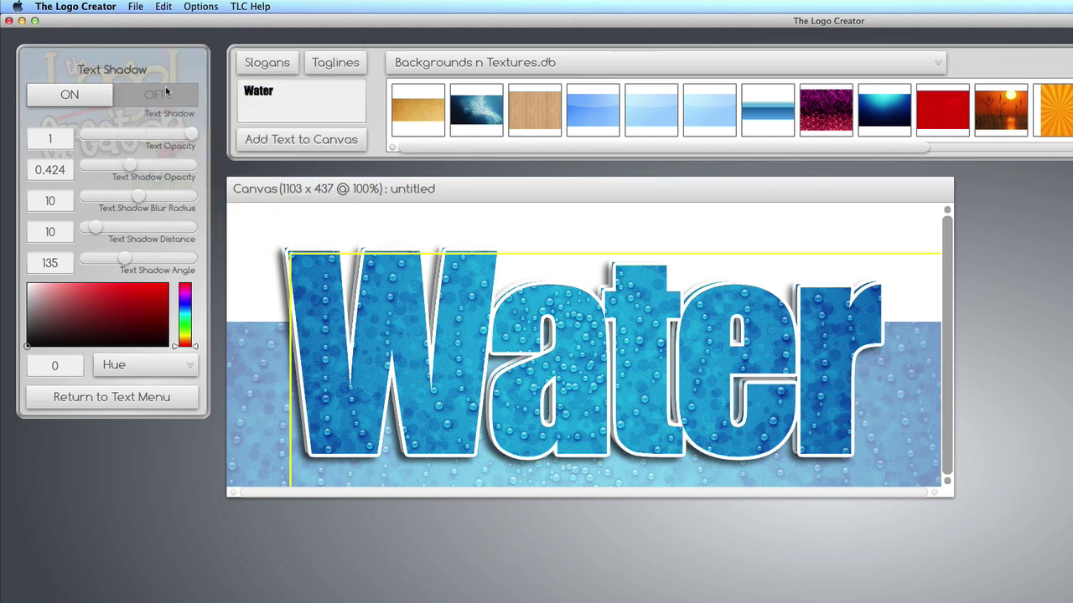
pyautogui.click(163, 6)
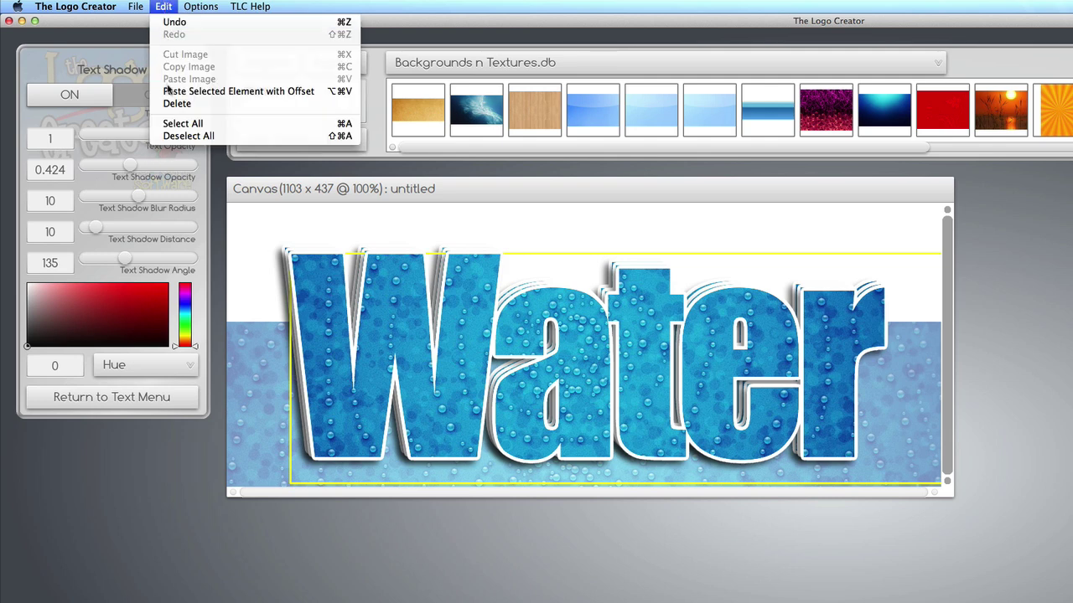
pyautogui.click(168, 91)
pyautogui.click(256, 222)
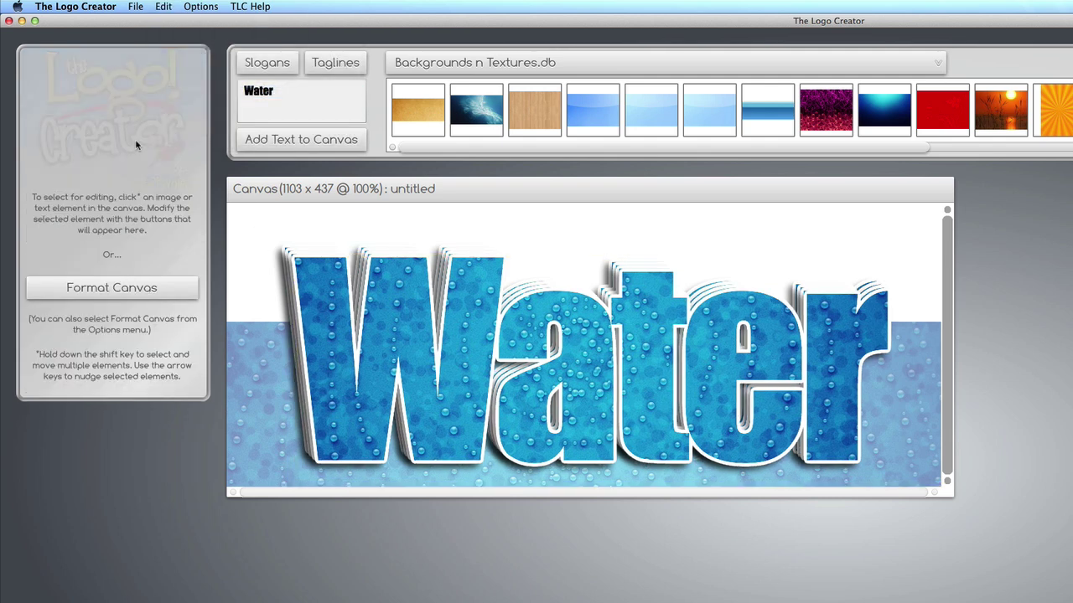
# - Save the header as a transparent PNG named WaterPageHeader
pyautogui.click(131, 7)
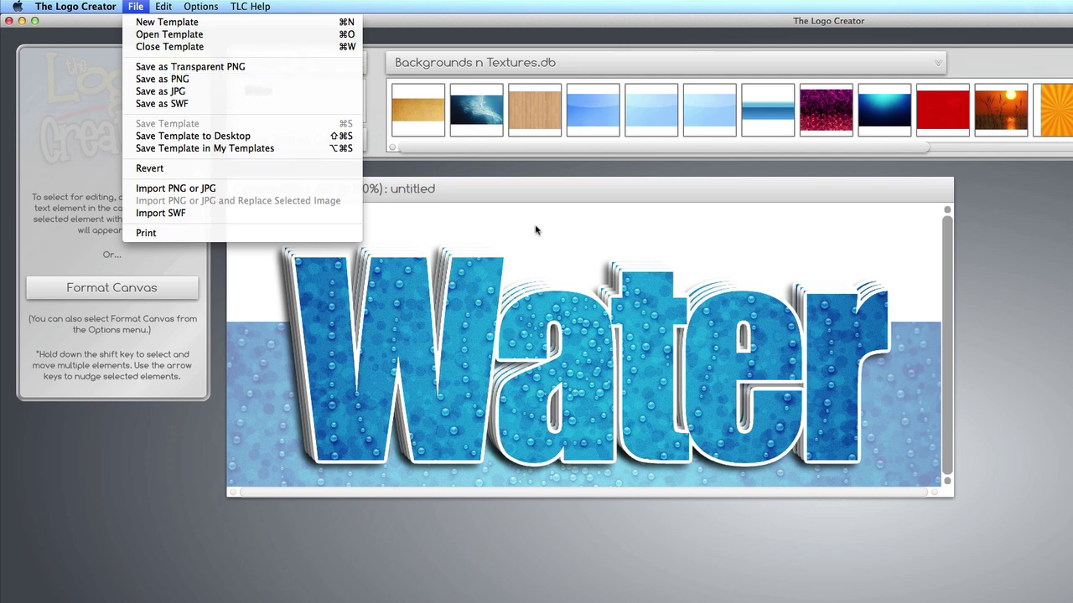
pyautogui.click(240, 69)
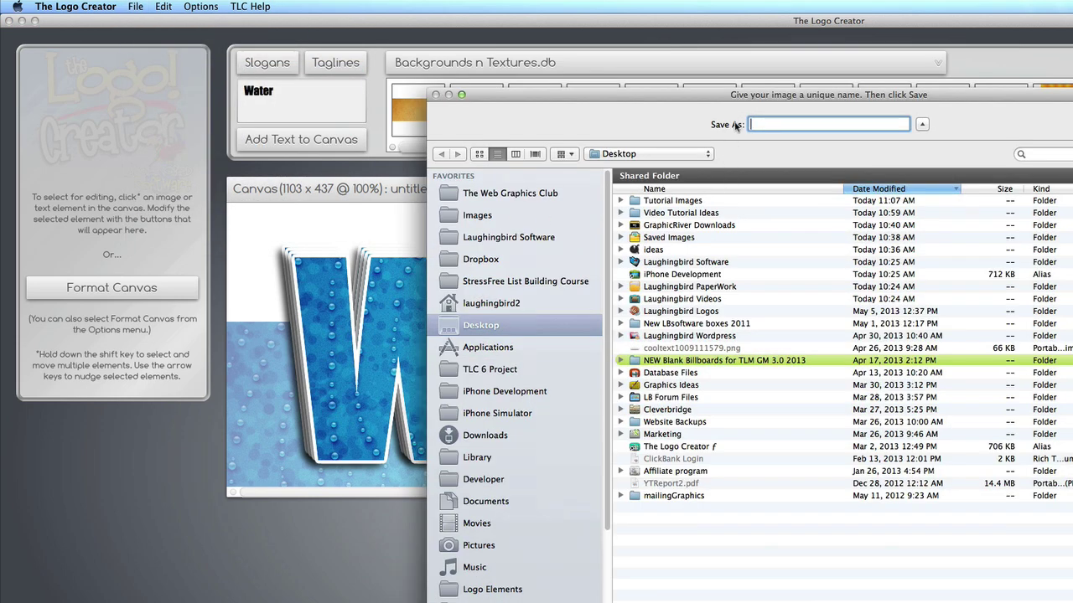
pyautogui.write('WaterPageHEader')
pyautogui.press('BackSpace')
pyautogui.press('BackSpace')
pyautogui.press('BackSpace')
pyautogui.press('BackSpace')
pyautogui.press('BackSpace')
pyautogui.write('eader')
pyautogui.press('Return')
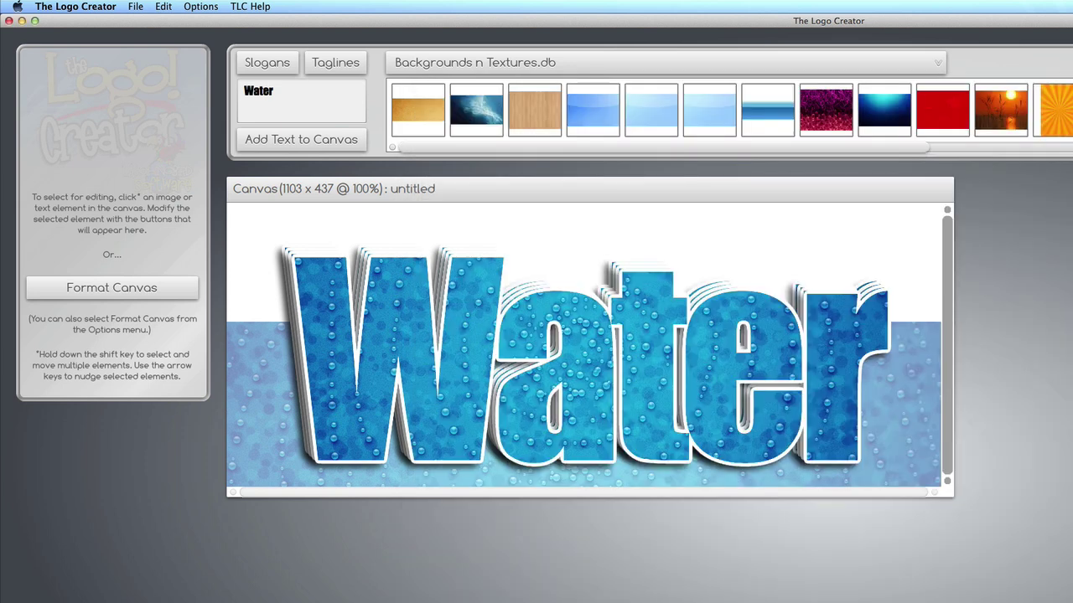